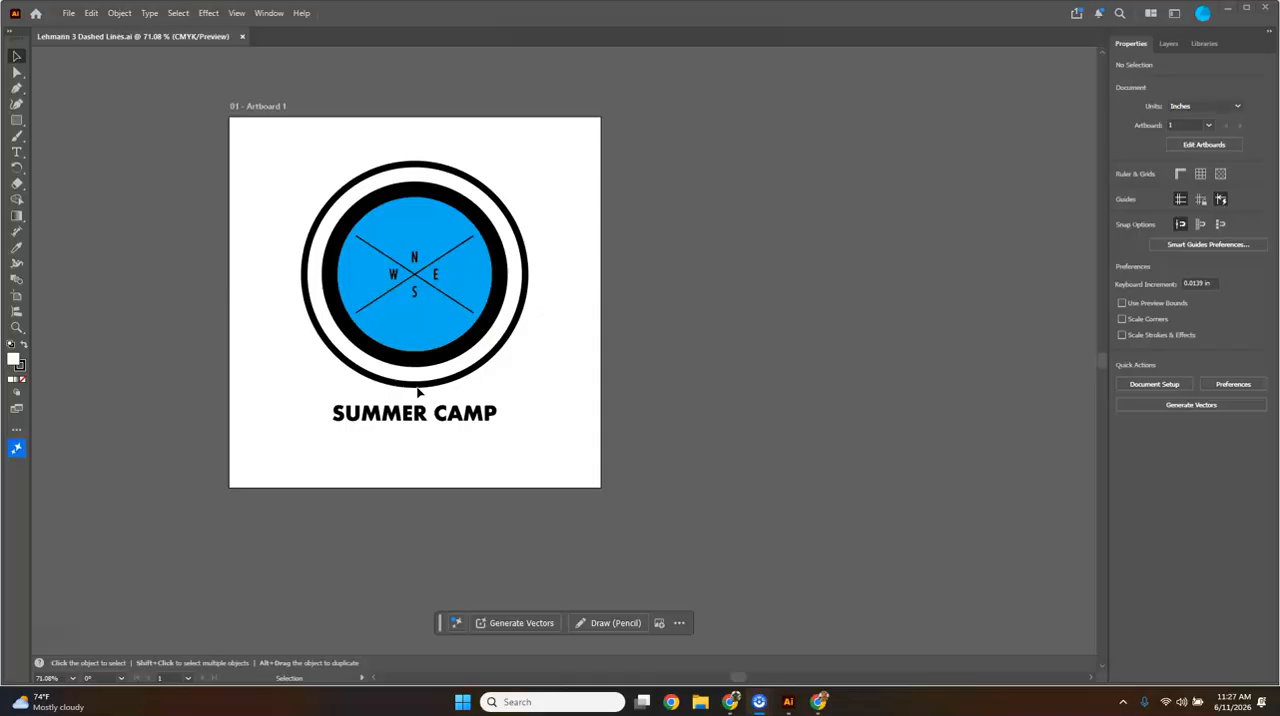
# - Select the blue circle and reduce its stroke weight to 13 pt
pyautogui.click(420, 390)
pyautogui.click(396, 332)
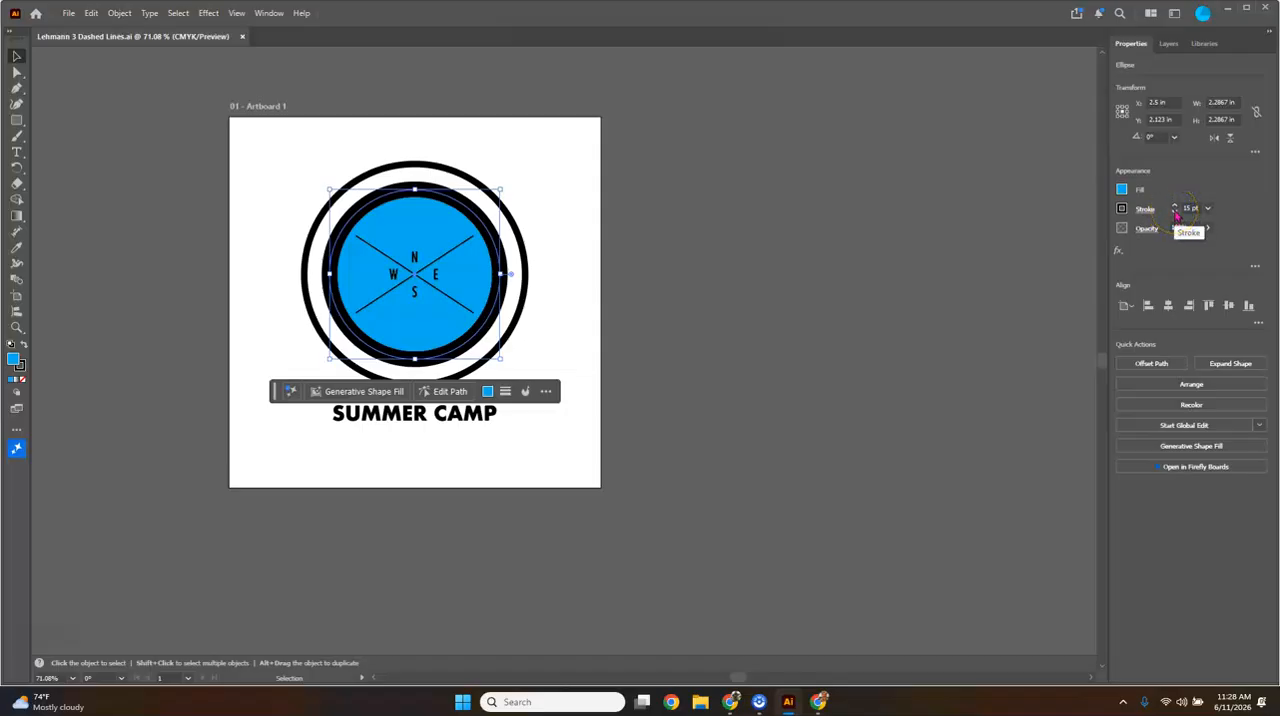
pyautogui.click(1175, 212)
pyautogui.click(1175, 212)
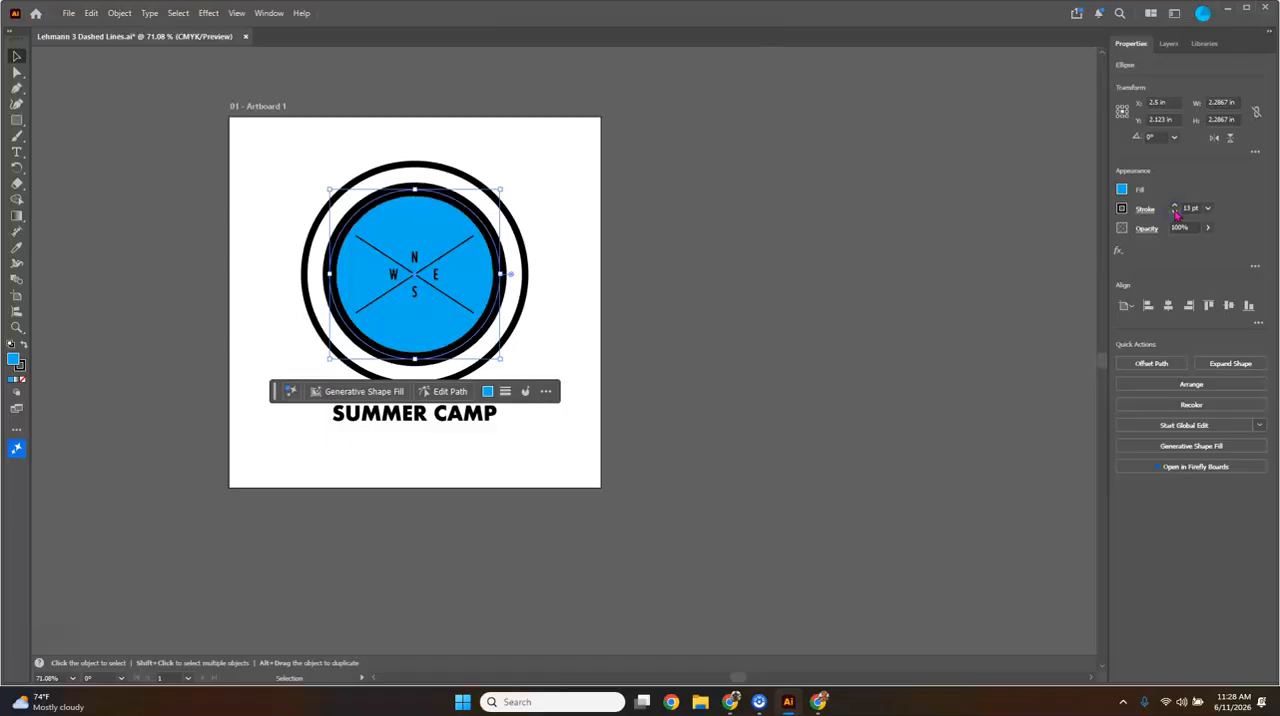
pyautogui.click(1208, 209)
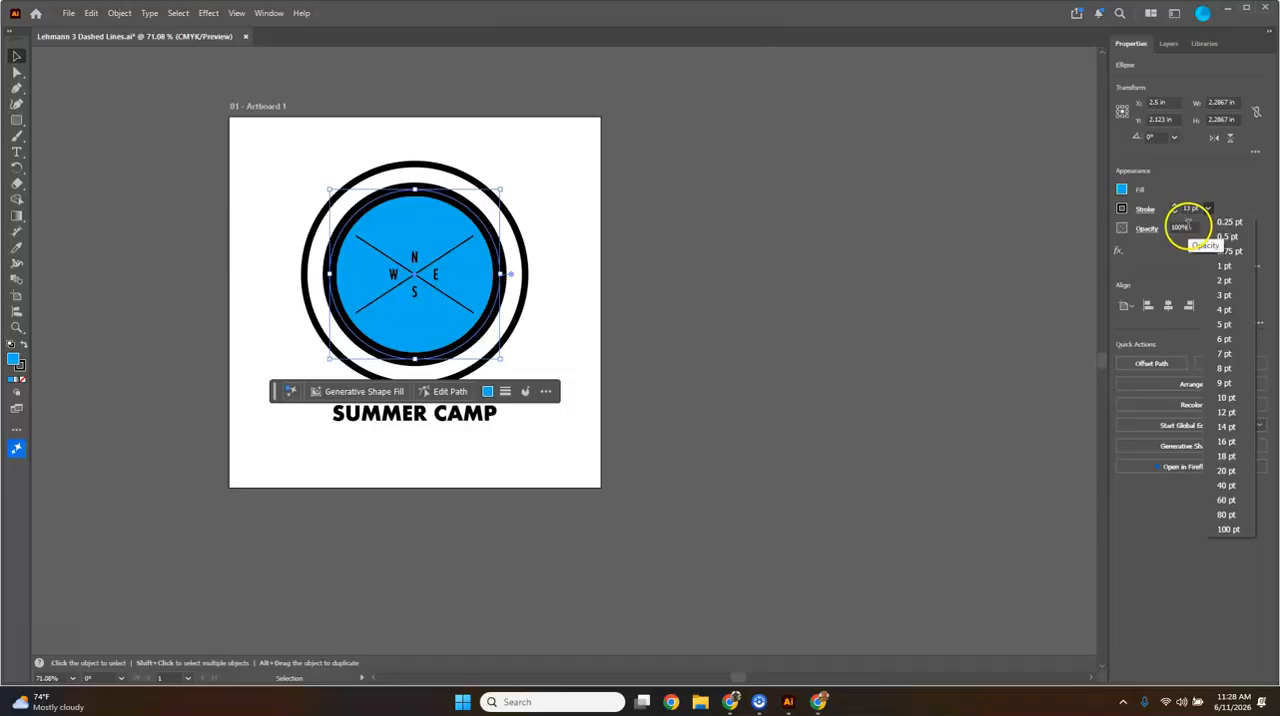
pyautogui.click(1176, 216)
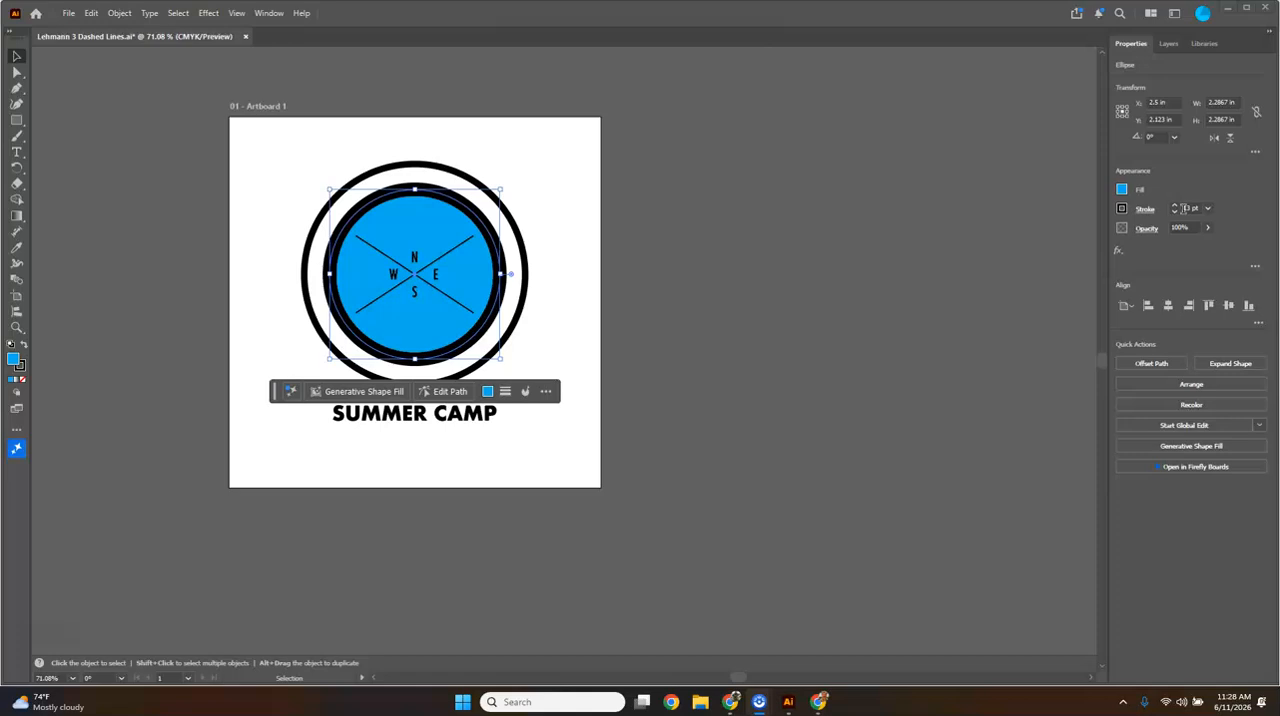
pyautogui.click(1185, 211)
# - Try aligning the blue circle's stroke to the outside and return the alignment to center
pyautogui.click(1146, 216)
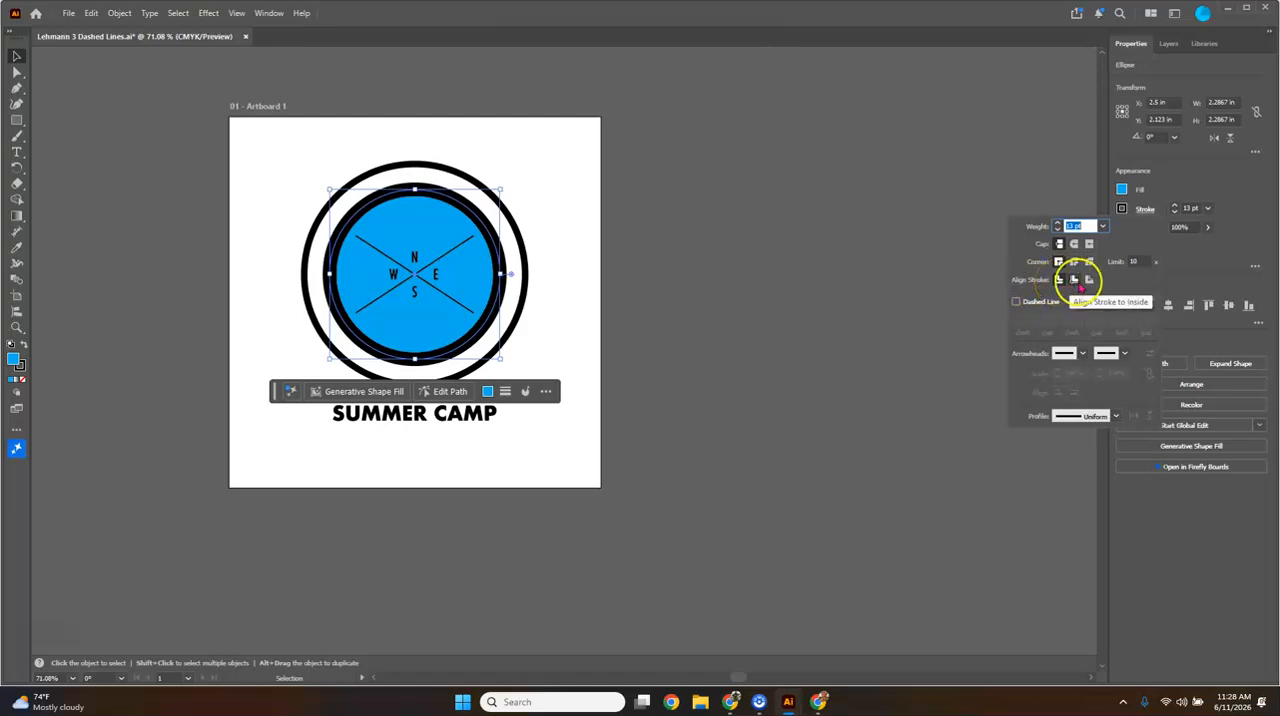
pyautogui.click(1089, 280)
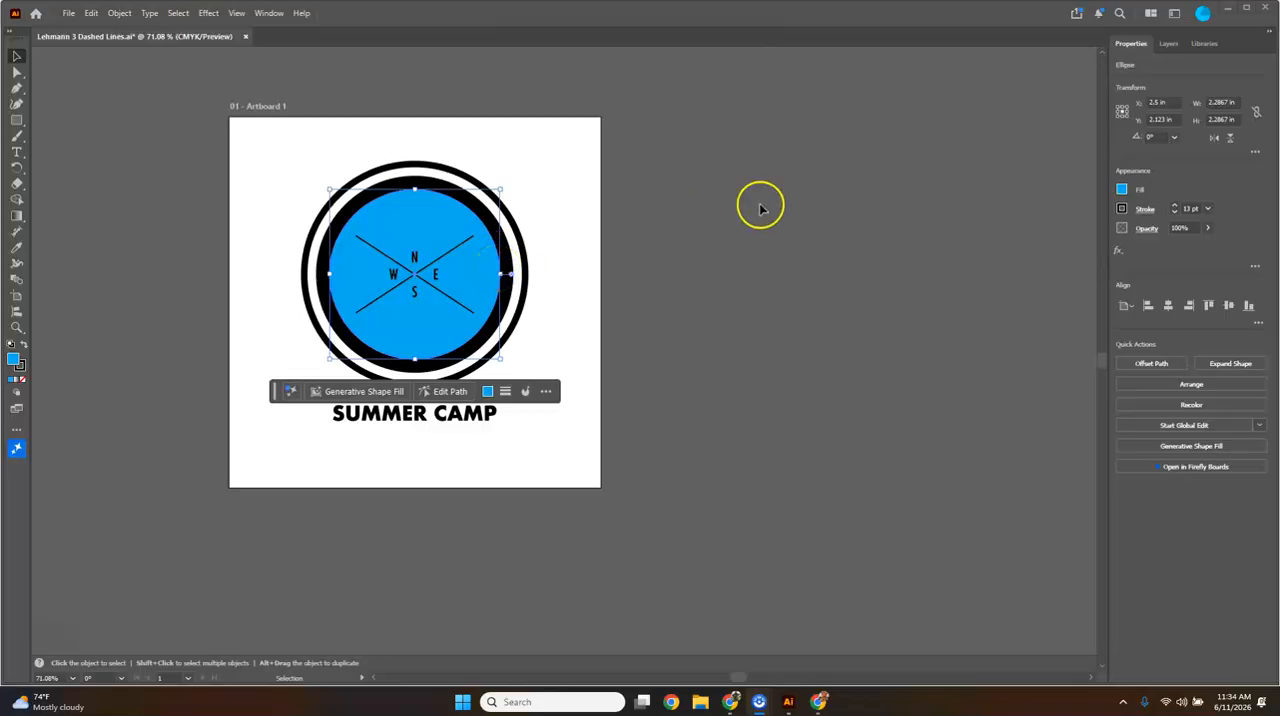
pyautogui.click(1146, 210)
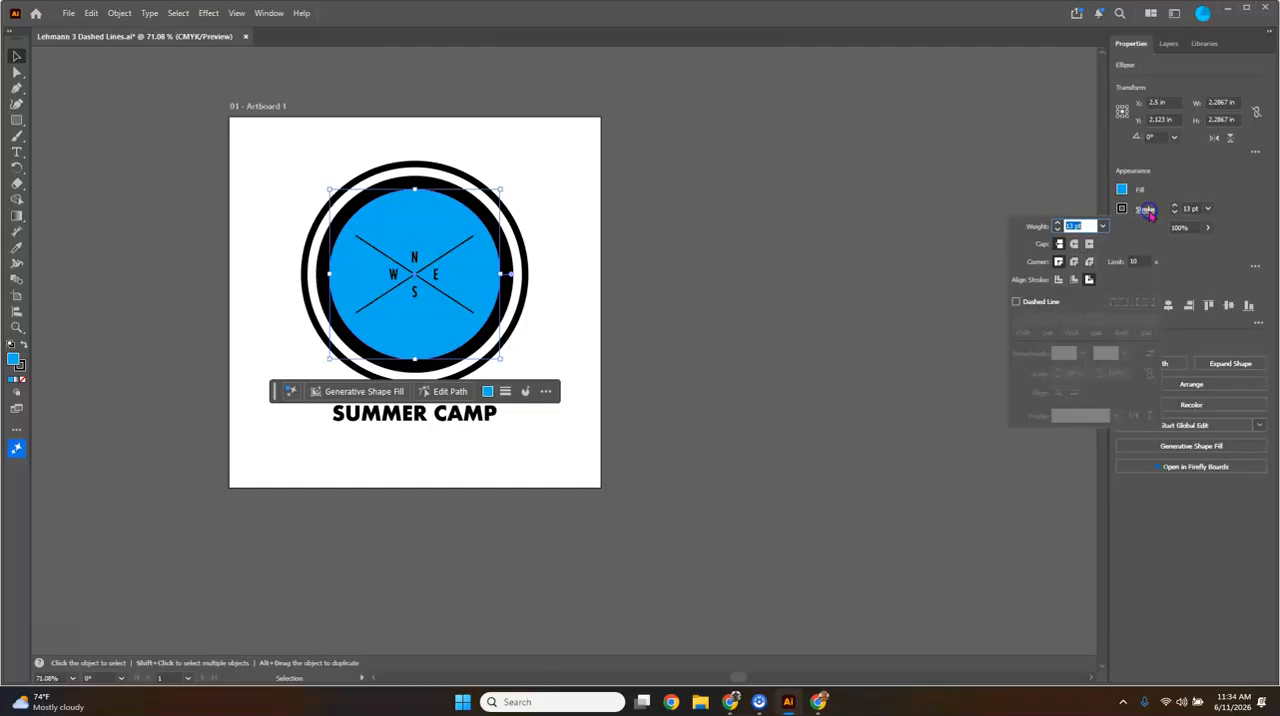
pyautogui.click(1075, 281)
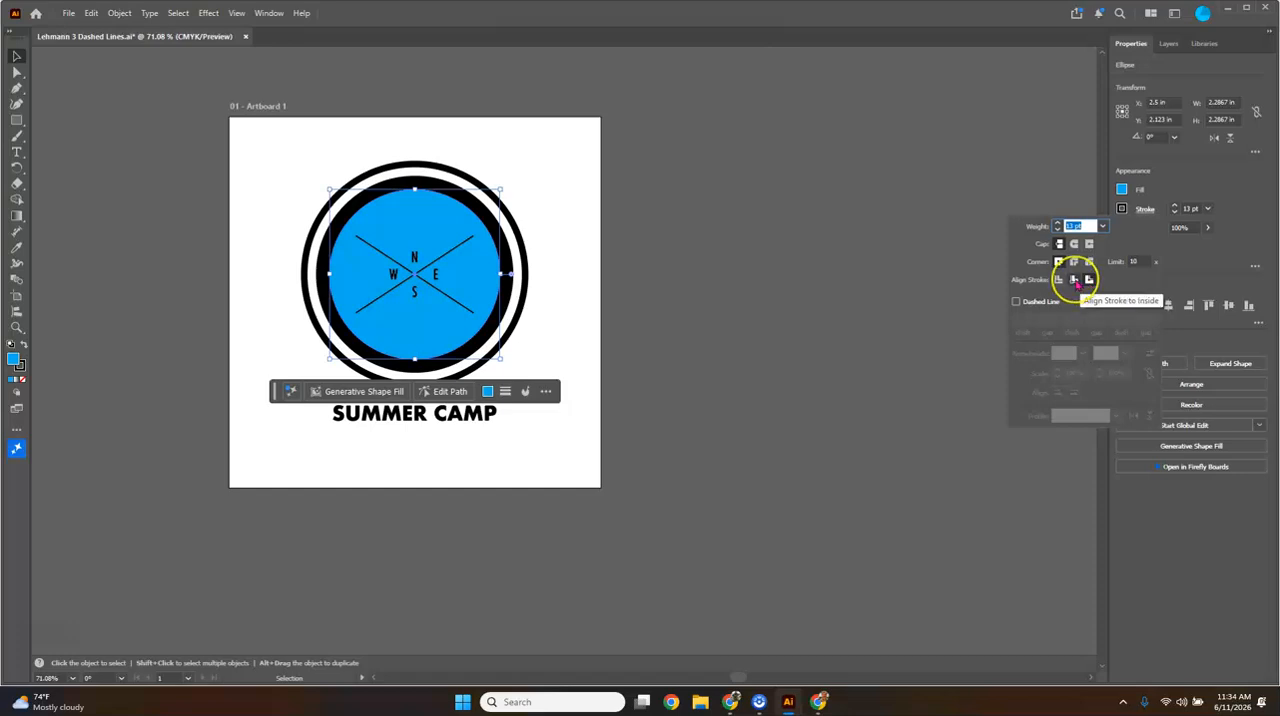
pyautogui.click(1059, 281)
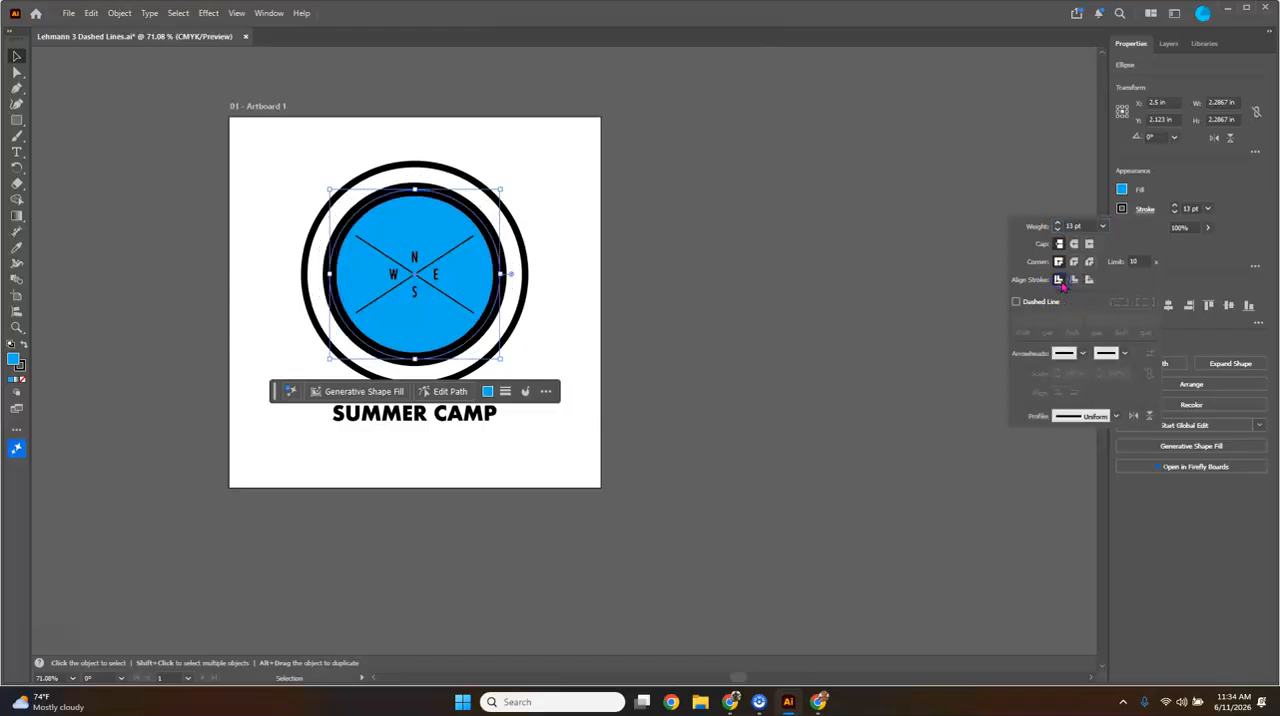
pyautogui.click(1061, 287)
# - Turn the blue circle's stroke into a dashed line with a 7 pt dash and a 9 pt gap
pyautogui.click(1017, 303)
pyautogui.click(1017, 304)
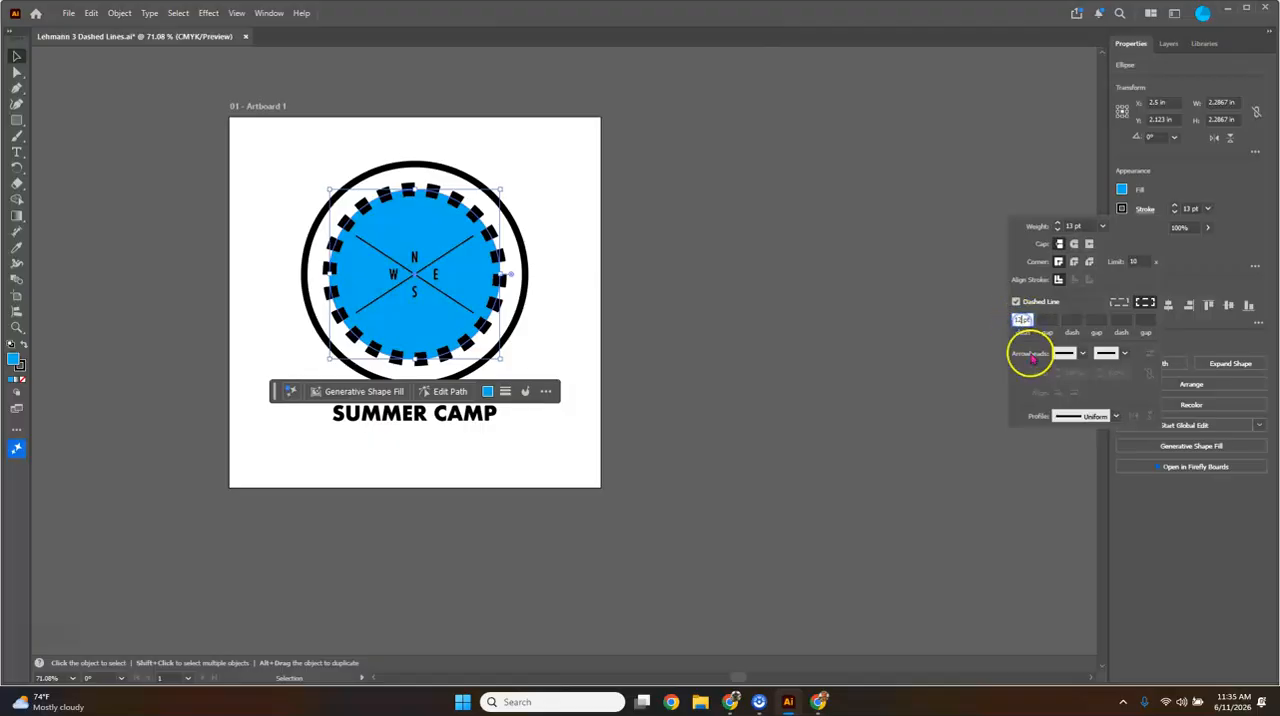
pyautogui.click(1060, 388)
pyautogui.click(1046, 320)
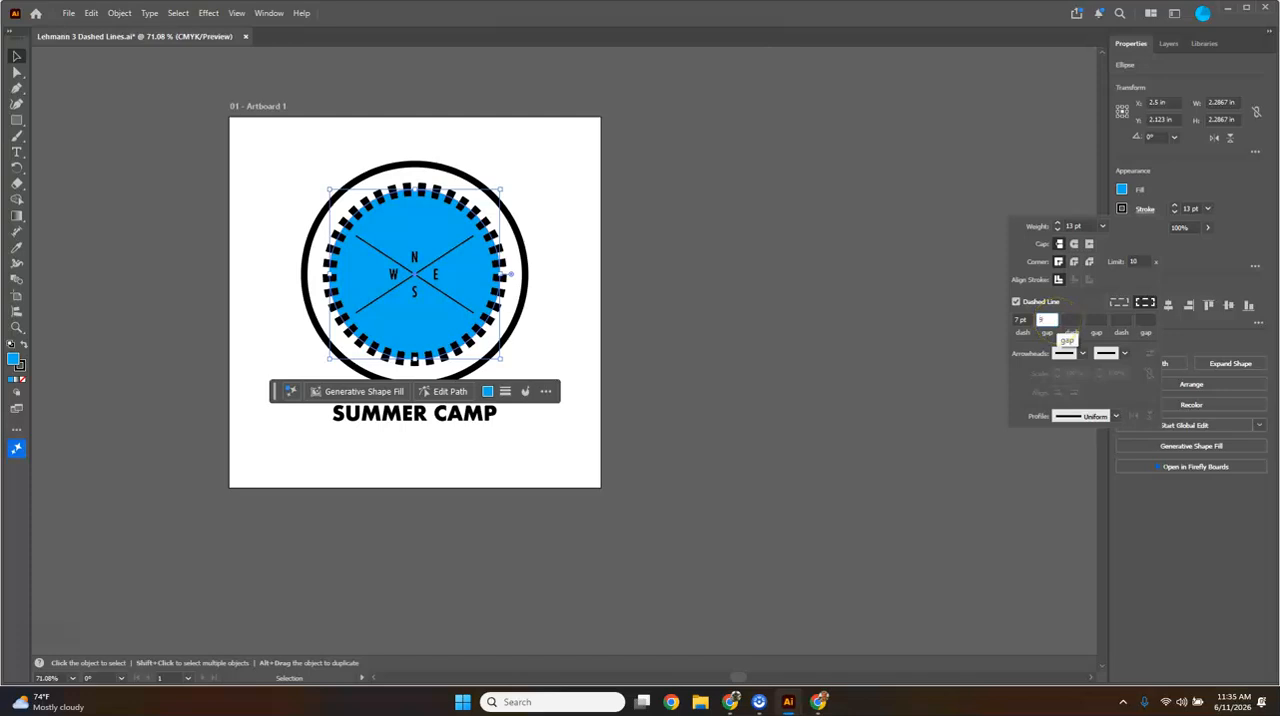
pyautogui.click(1070, 319)
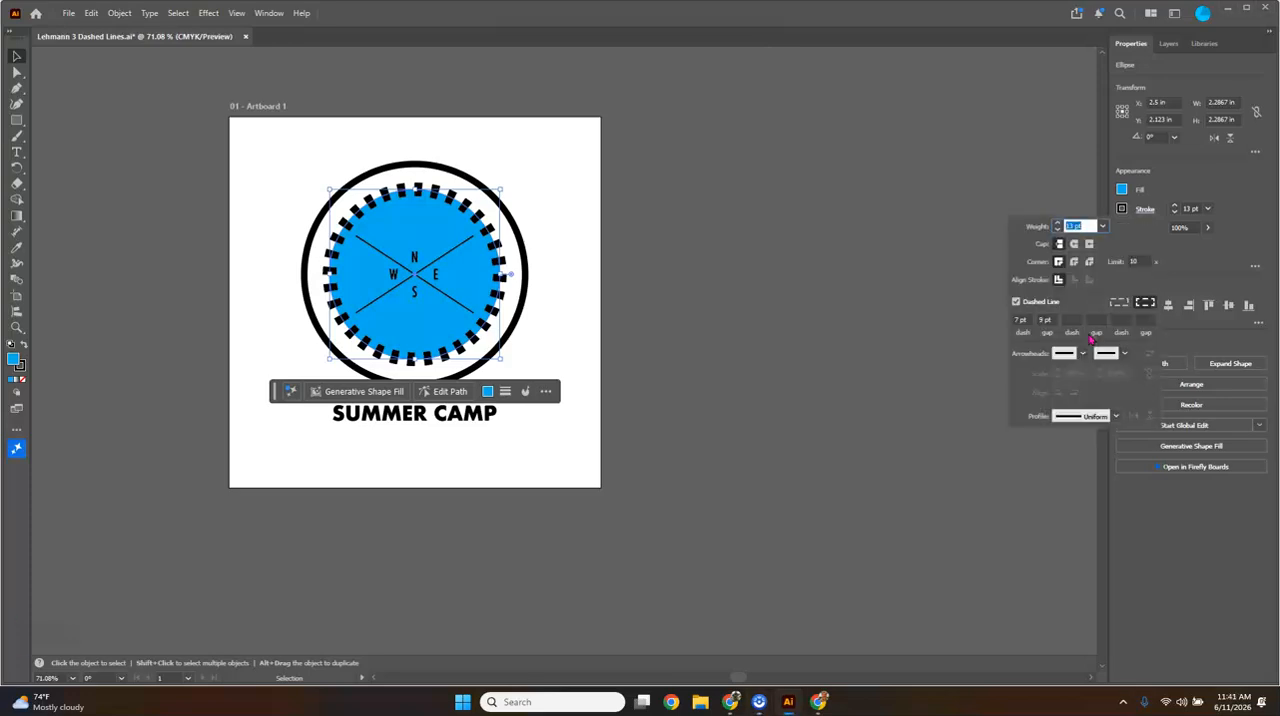
# - Set the dashed circle's stroke weight to 2 pt
pyautogui.click(1104, 228)
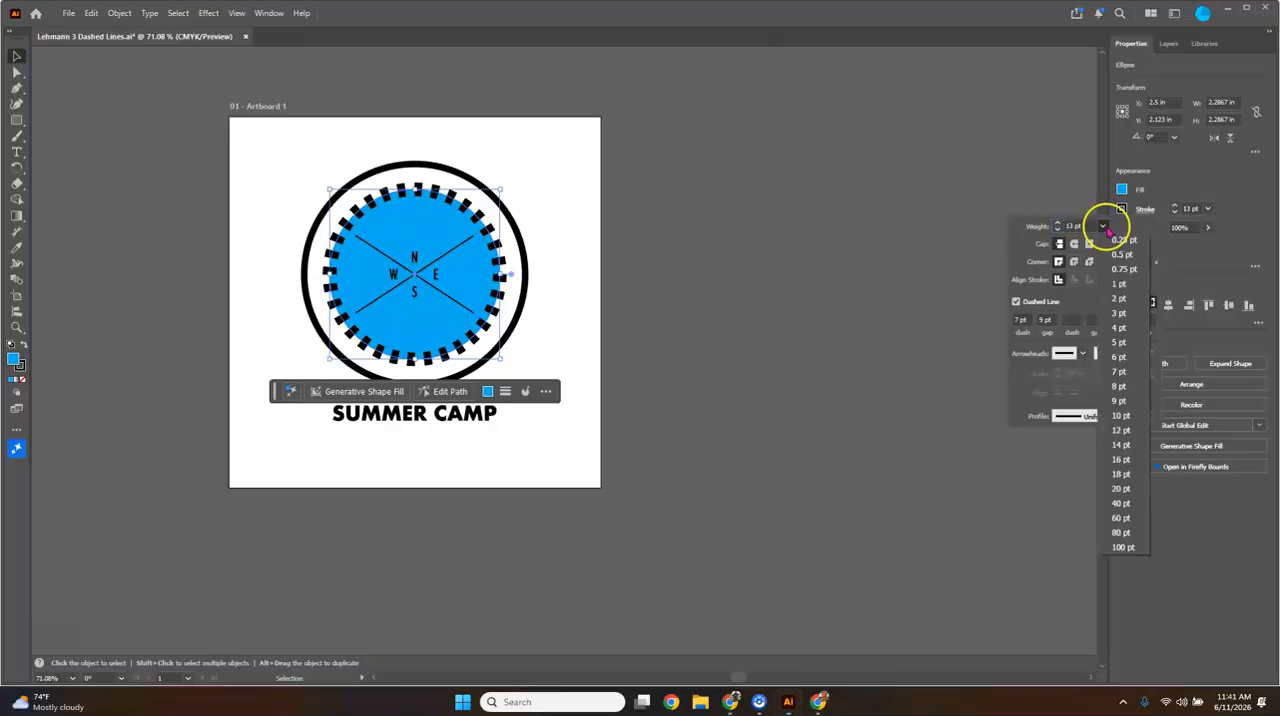
pyautogui.click(1120, 299)
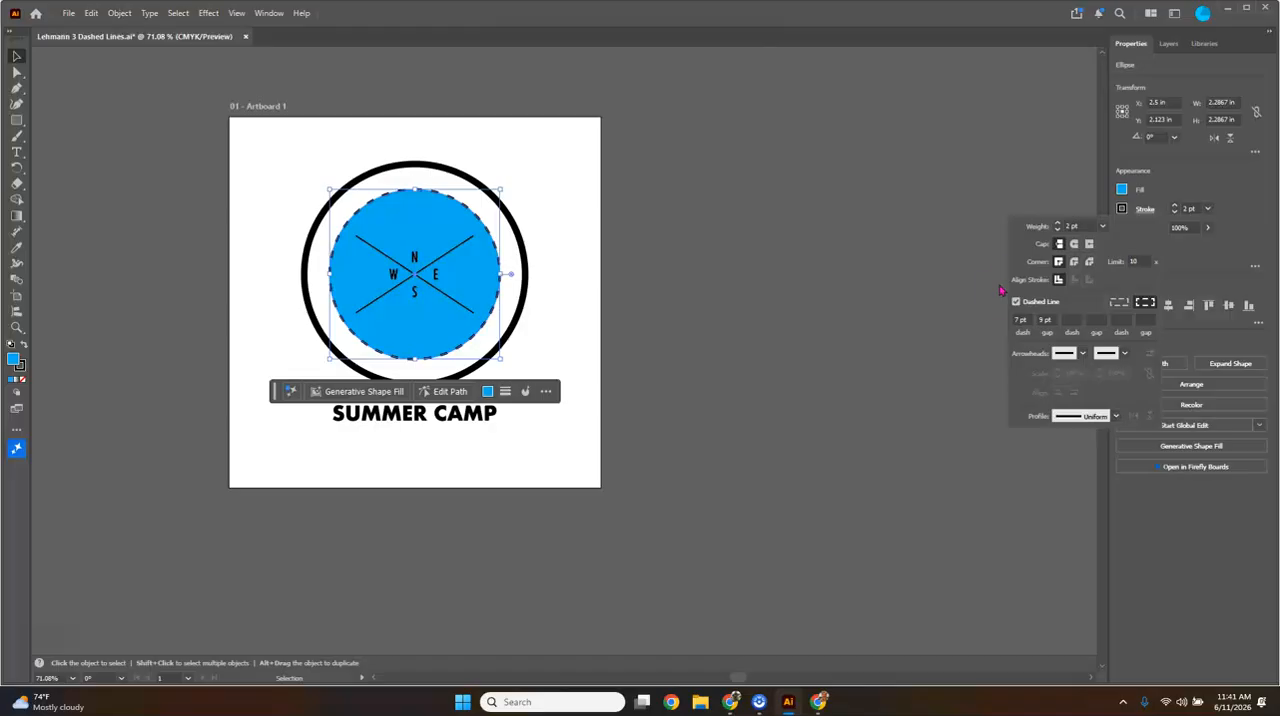
pyautogui.click(944, 295)
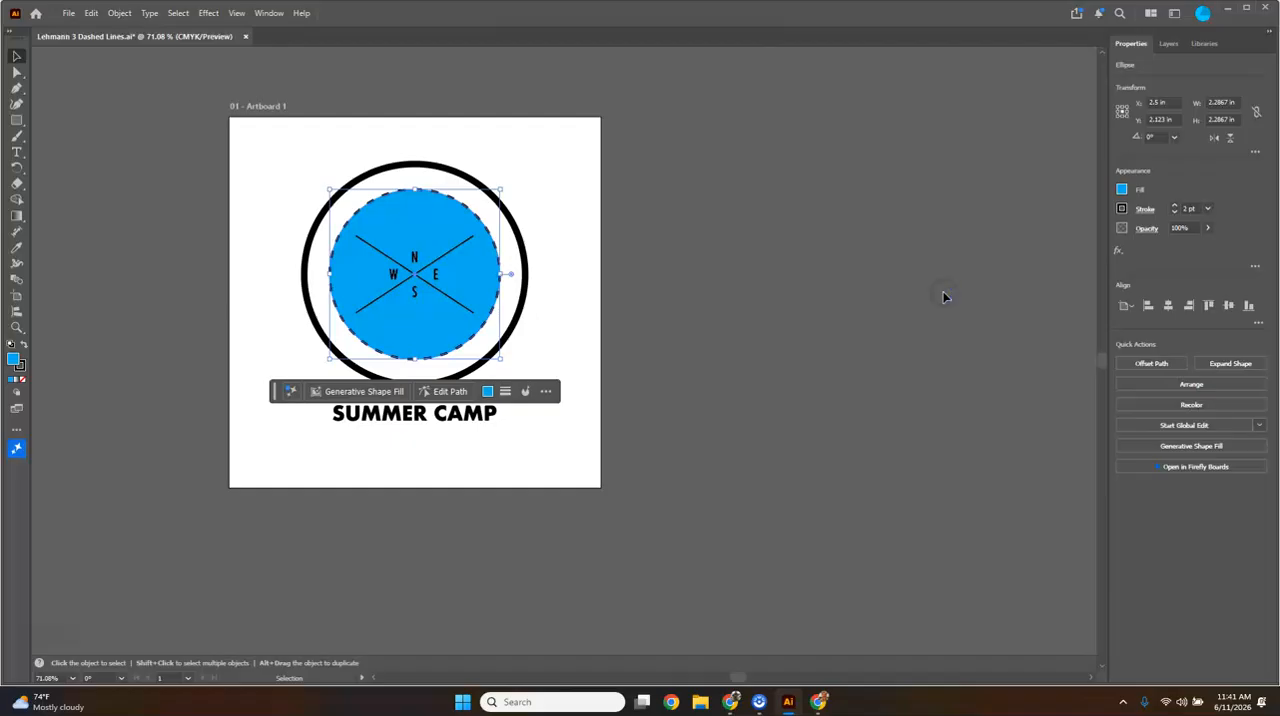
# - Set the dashed circle's fill to None and deselect it
pyautogui.click(1122, 192)
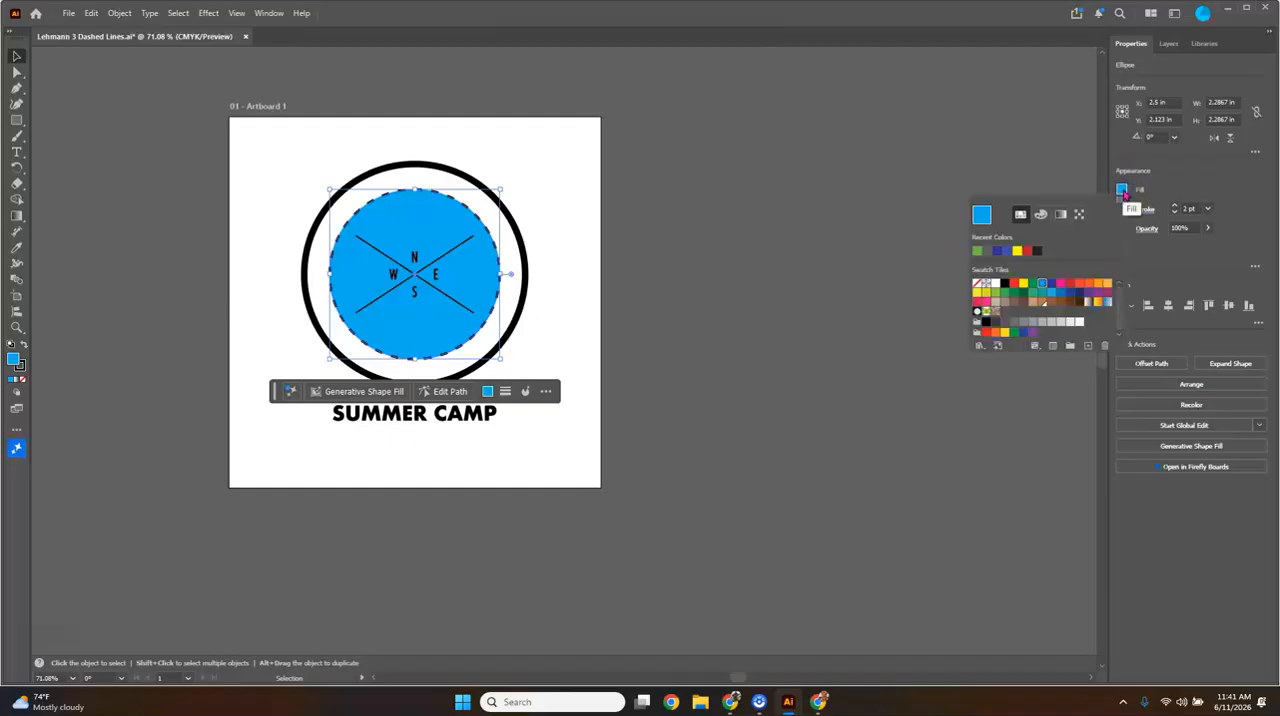
pyautogui.click(977, 284)
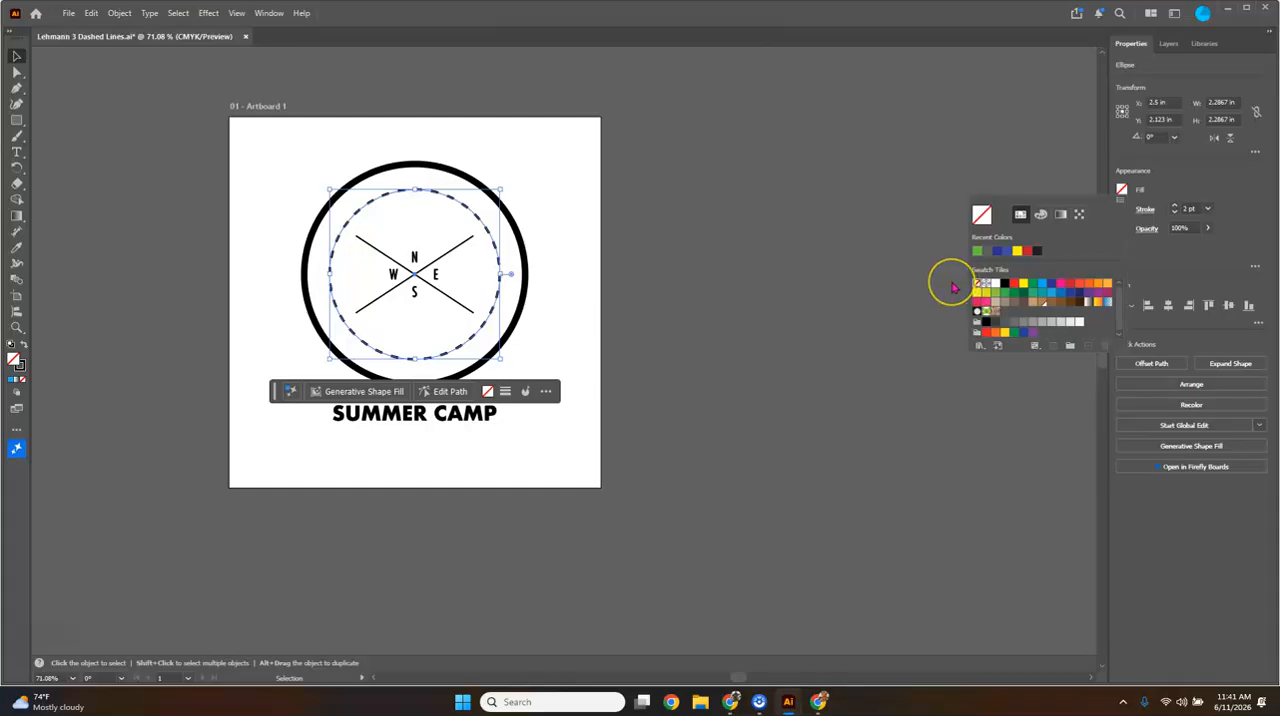
pyautogui.click(955, 283)
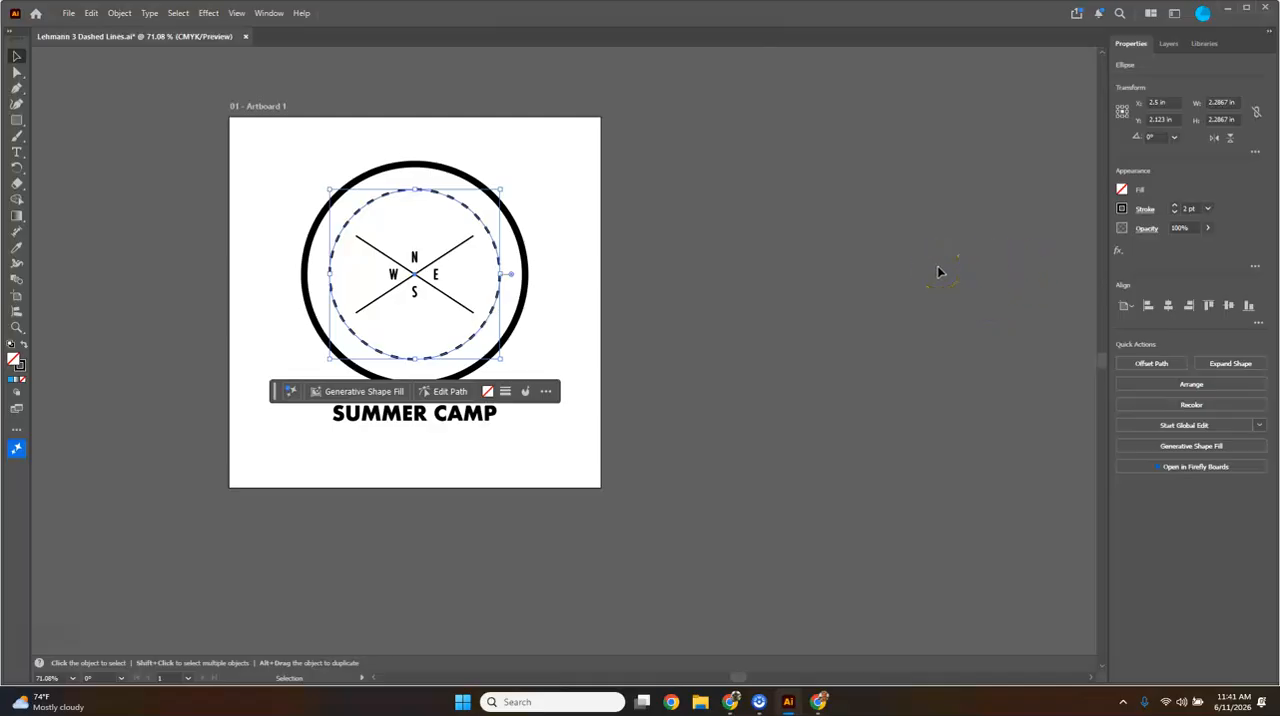
pyautogui.click(698, 338)
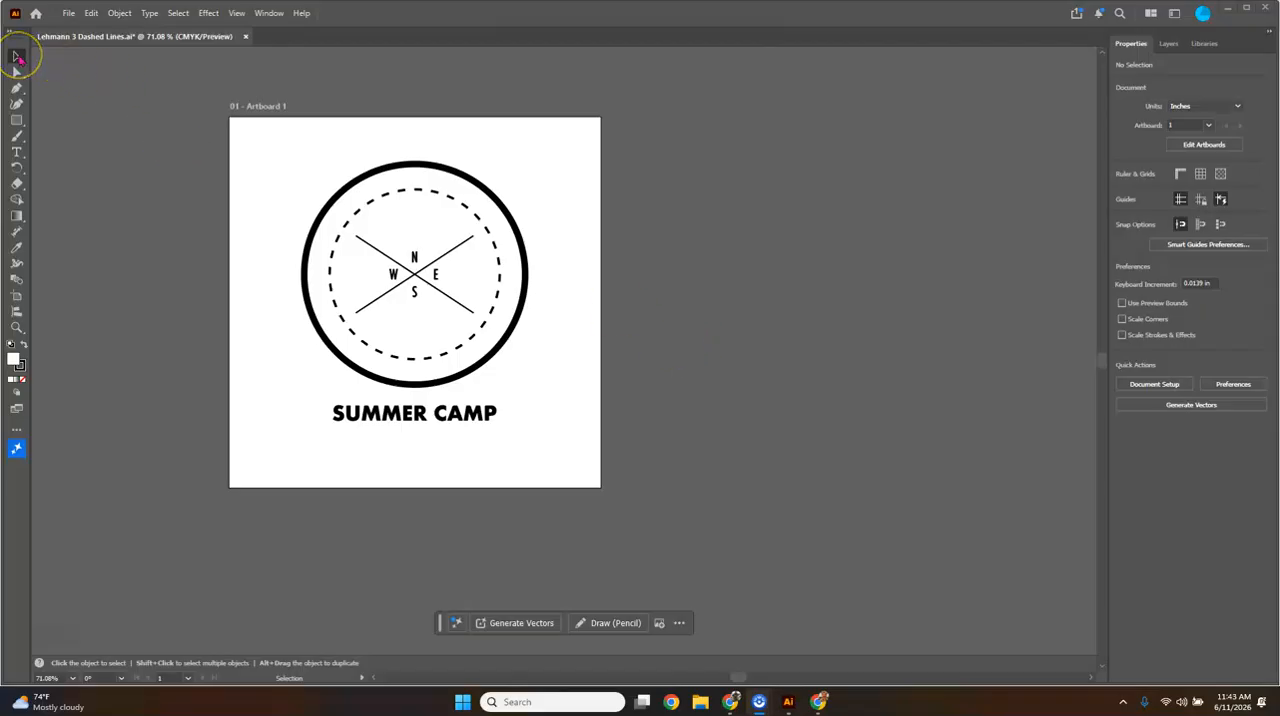
# - Select both crossing lines in the compass and apply the Arrow 14 arrowhead to their start points
pyautogui.click(368, 310)
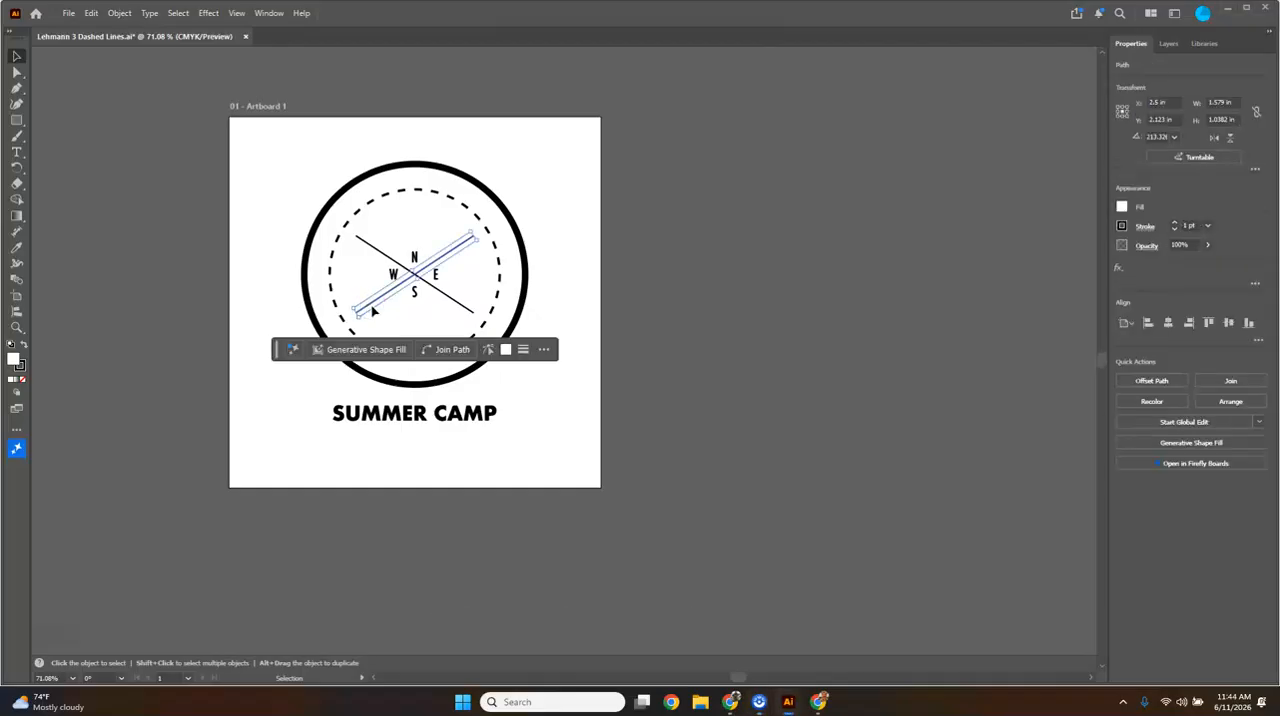
pyautogui.keyDown('shift'); pyautogui.click(452, 309); pyautogui.keyUp('shift')
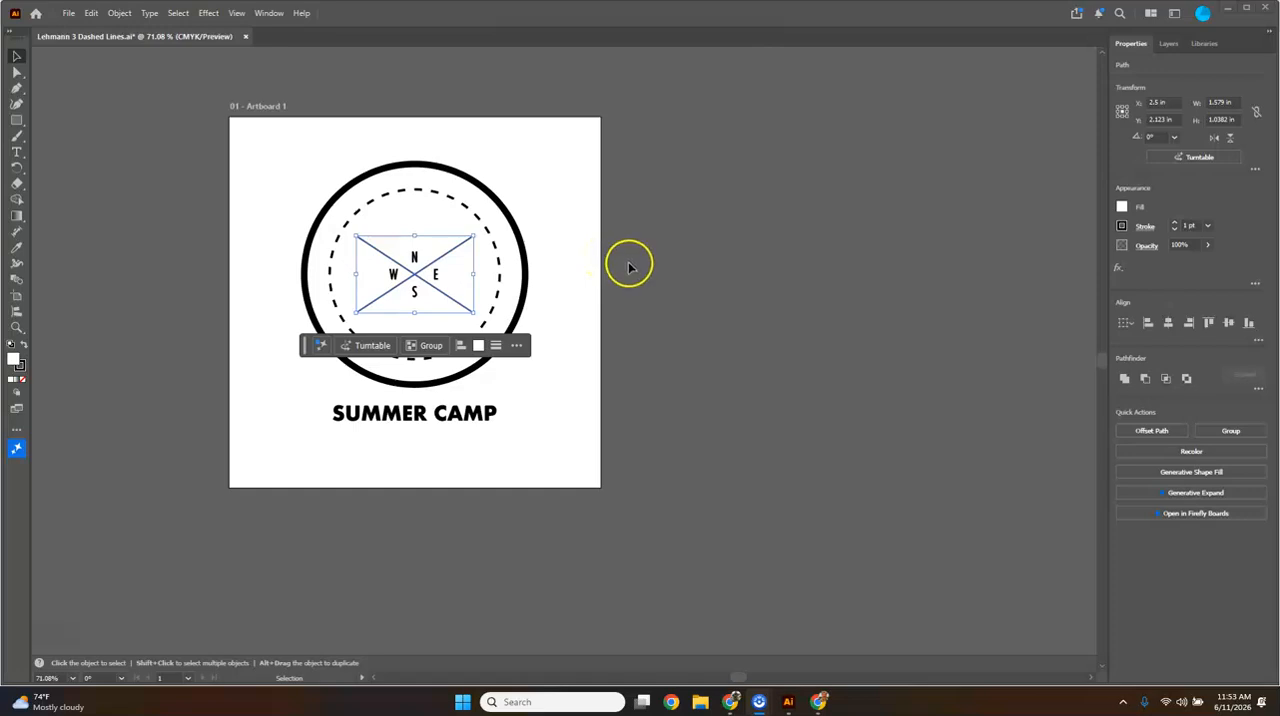
pyautogui.click(1147, 228)
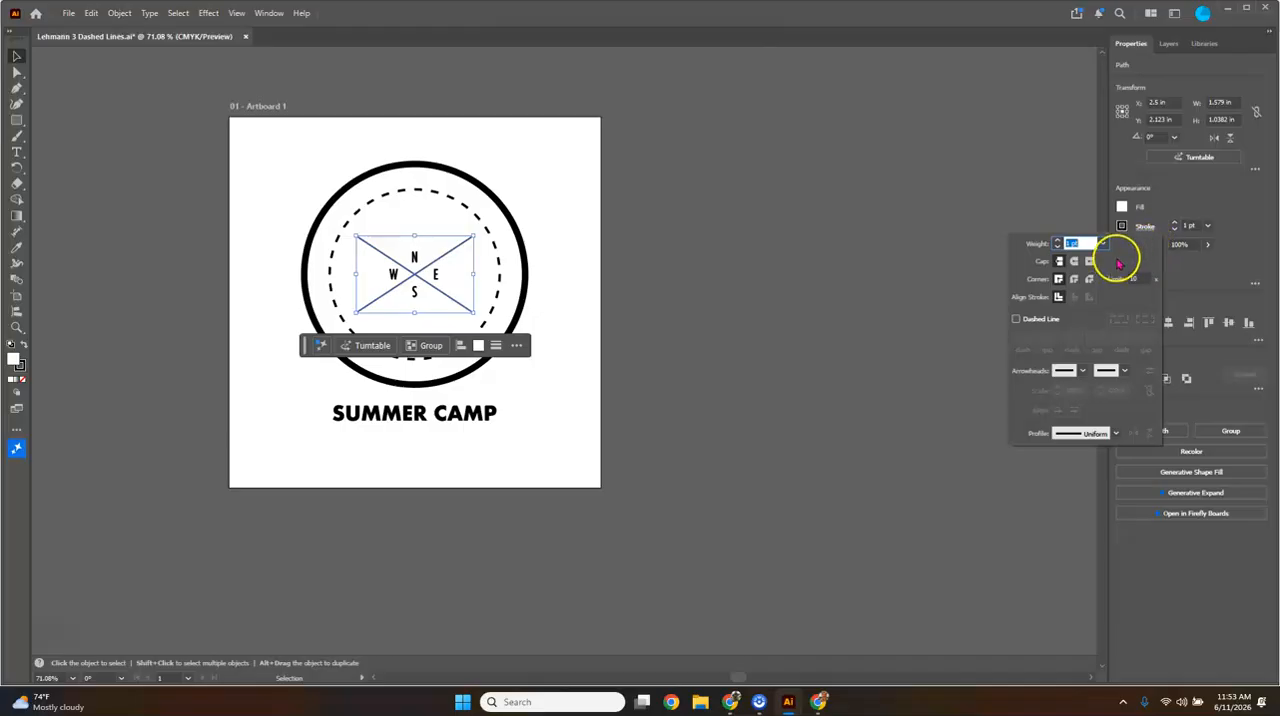
pyautogui.click(1082, 372)
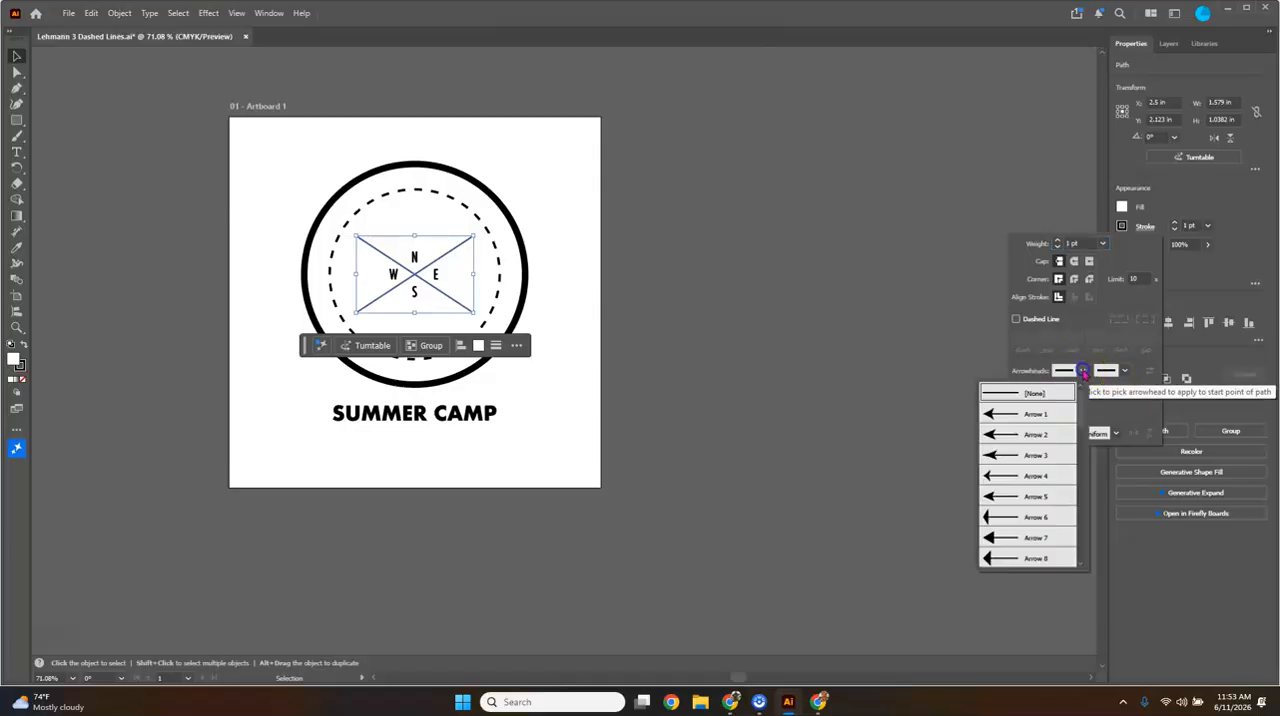
pyautogui.scroll(-1, 1027, 414)
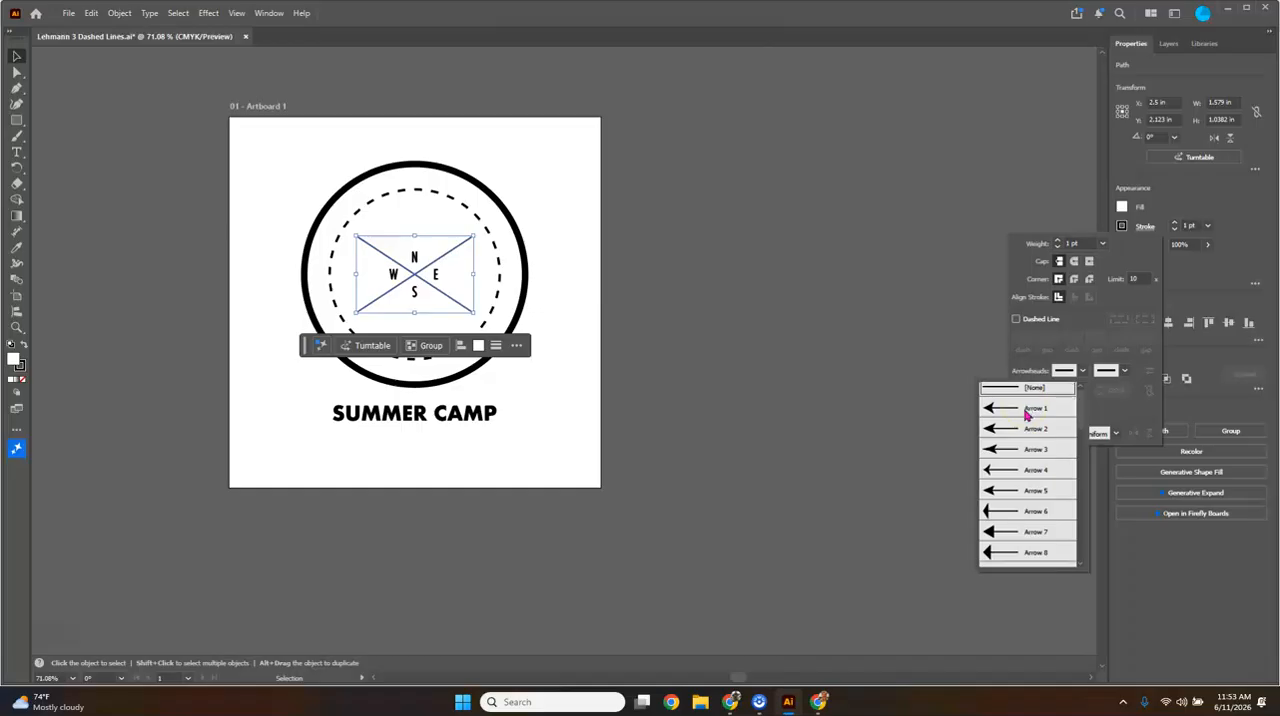
pyautogui.scroll(-3, 1027, 414)
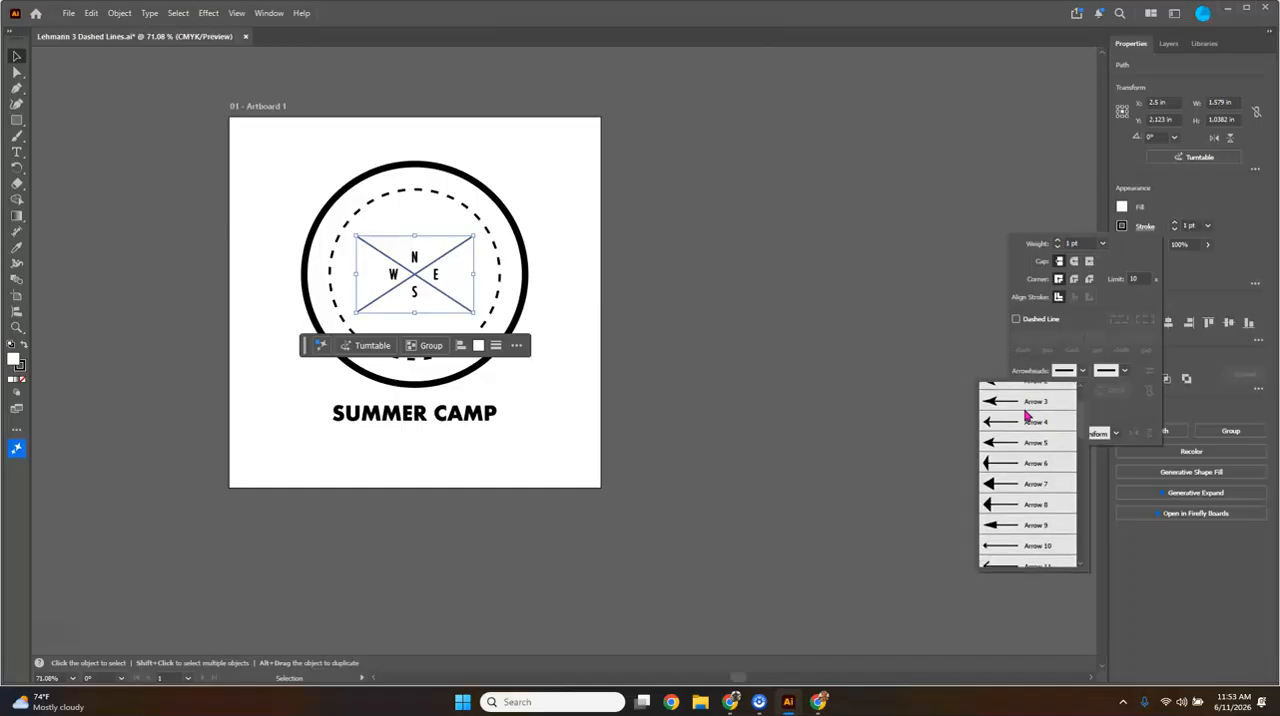
pyautogui.scroll(-4, 1027, 414)
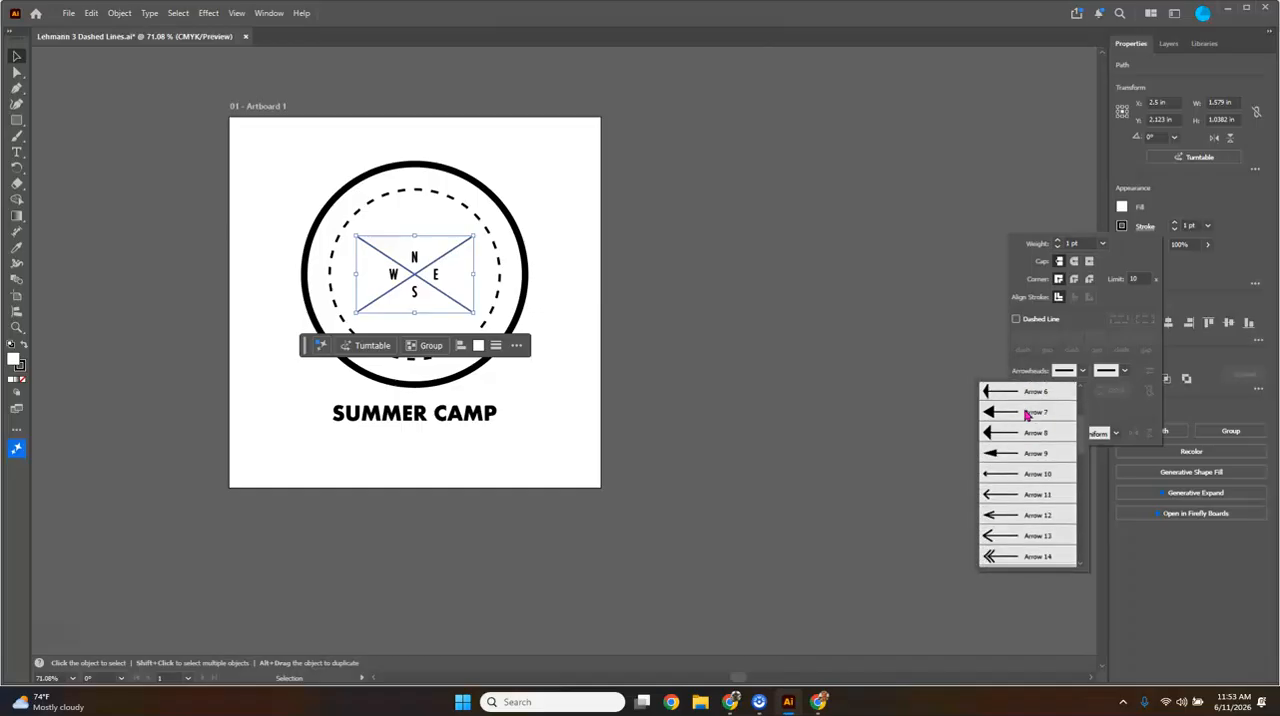
pyautogui.scroll(-3, 1027, 414)
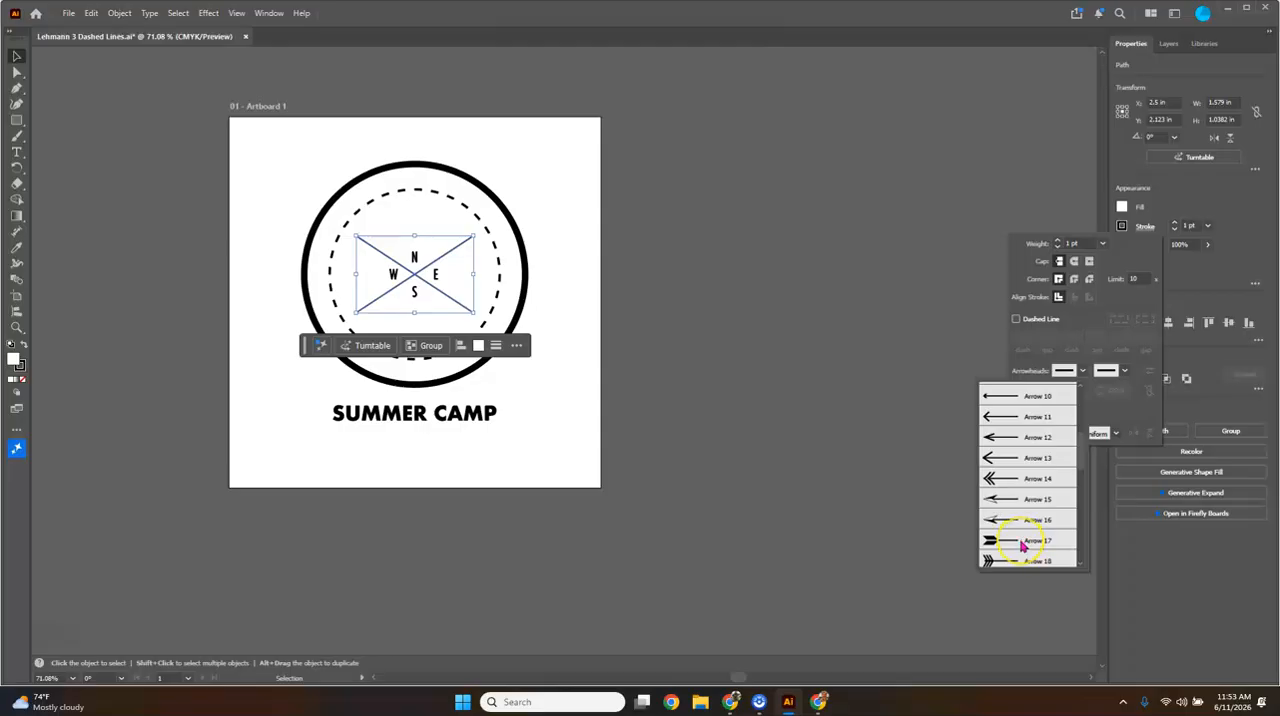
pyautogui.scroll(1, 1022, 545)
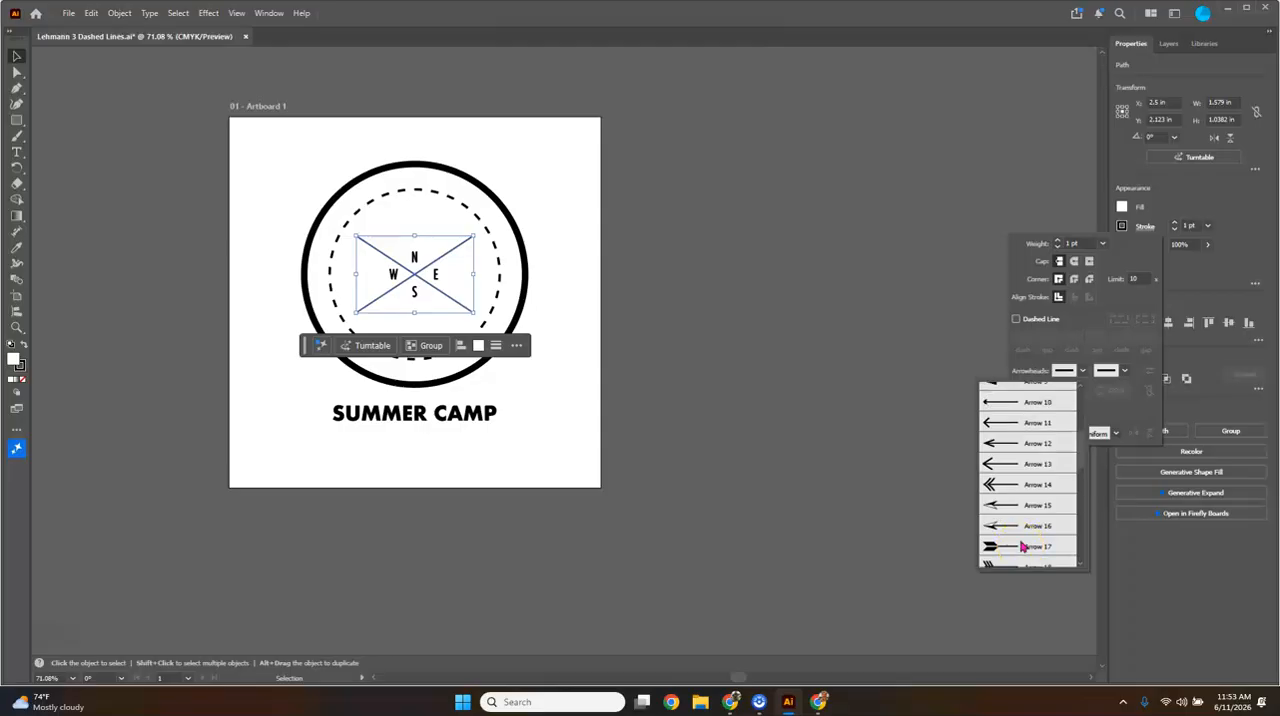
pyautogui.click(1043, 486)
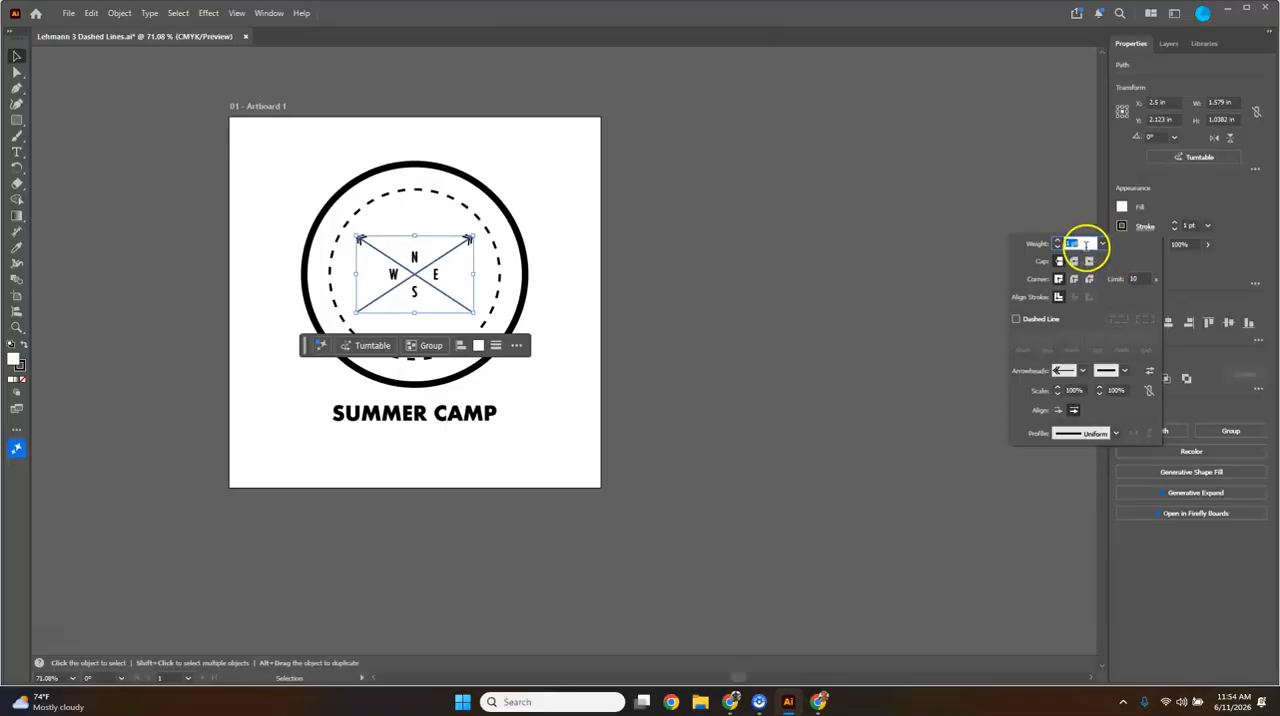
# - Set the stroke weight of the two crossing lines to 3 pt
pyautogui.click(1103, 244)
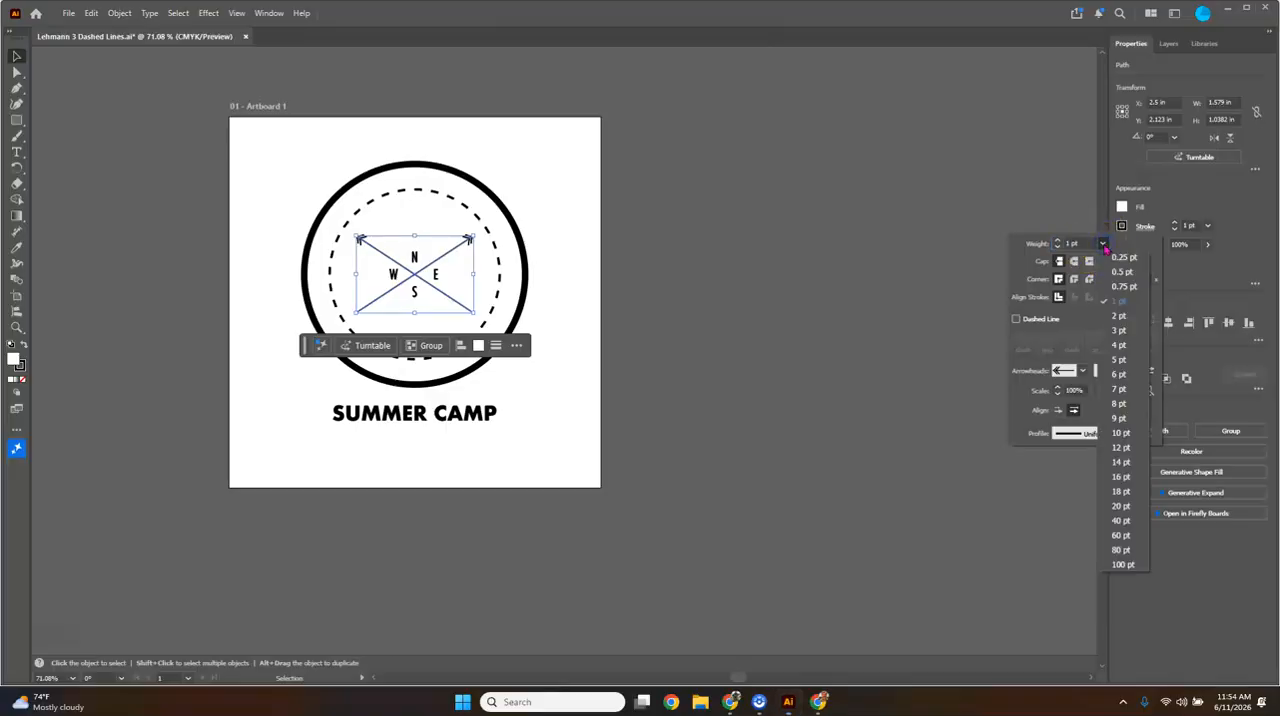
pyautogui.click(1122, 332)
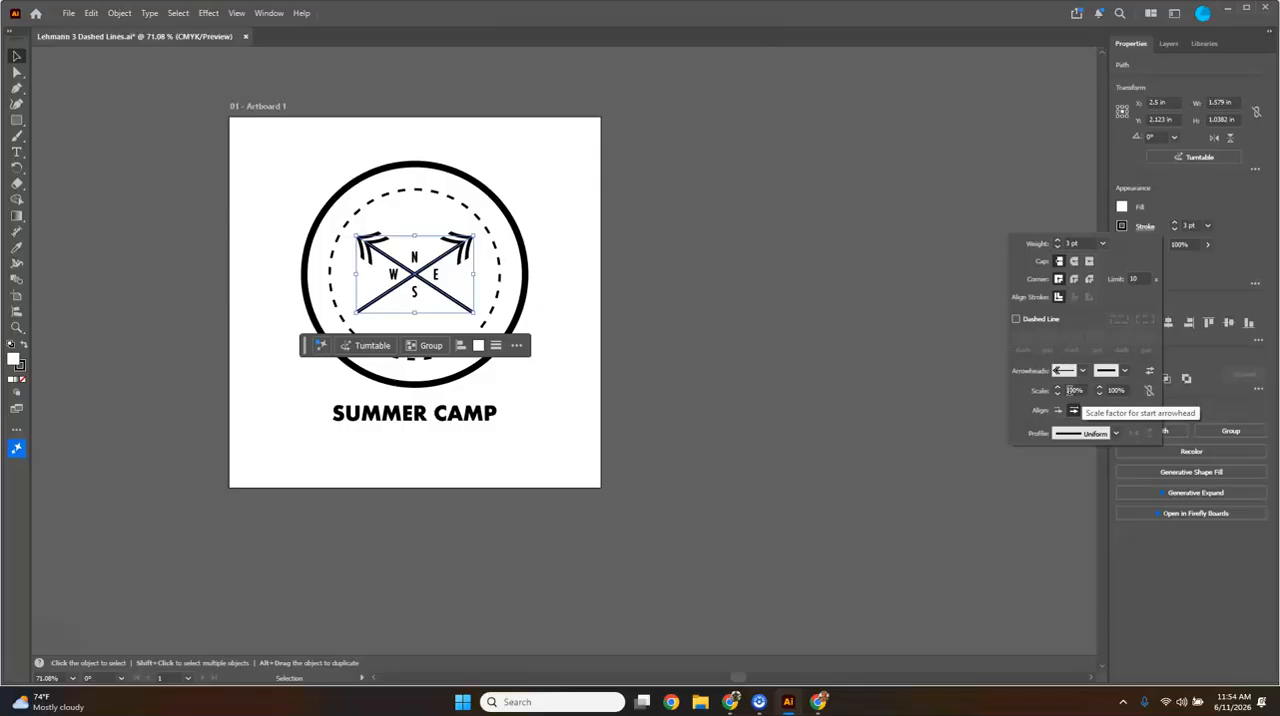
pyautogui.click(1068, 390)
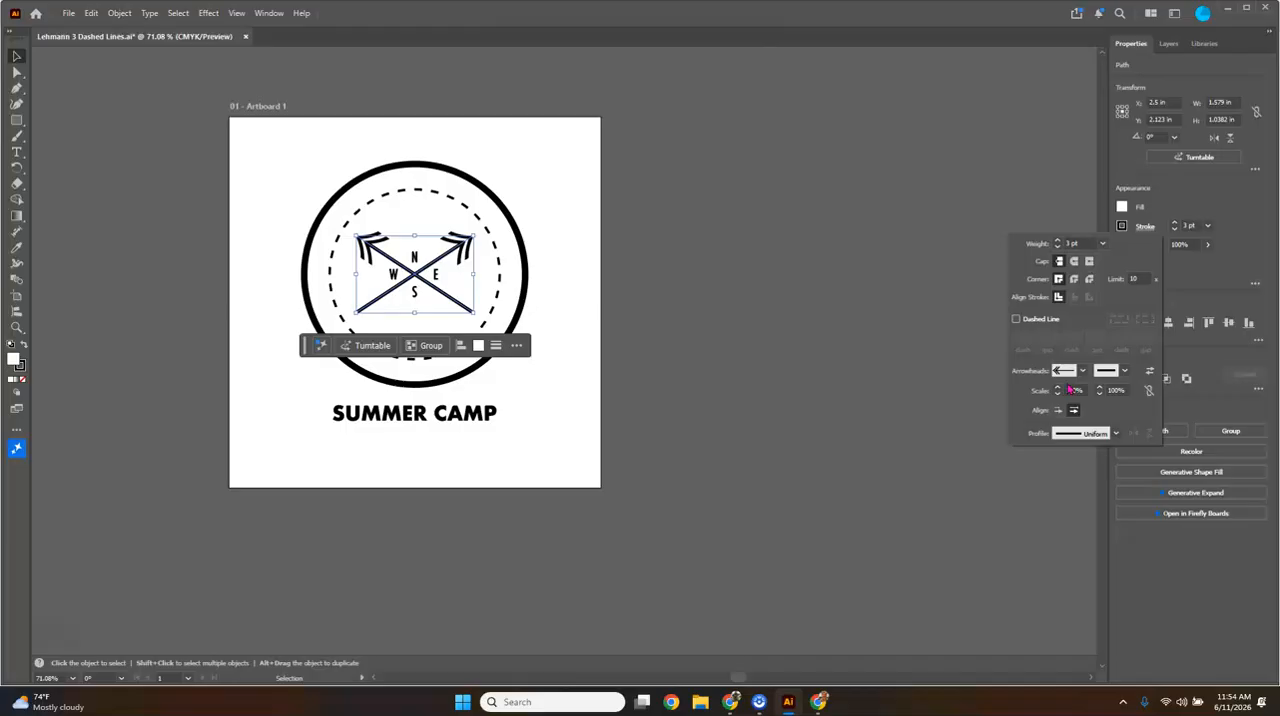
# - Apply the Arrow 18 arrowhead to the end points of the two selected crossing lines
pyautogui.click(1125, 372)
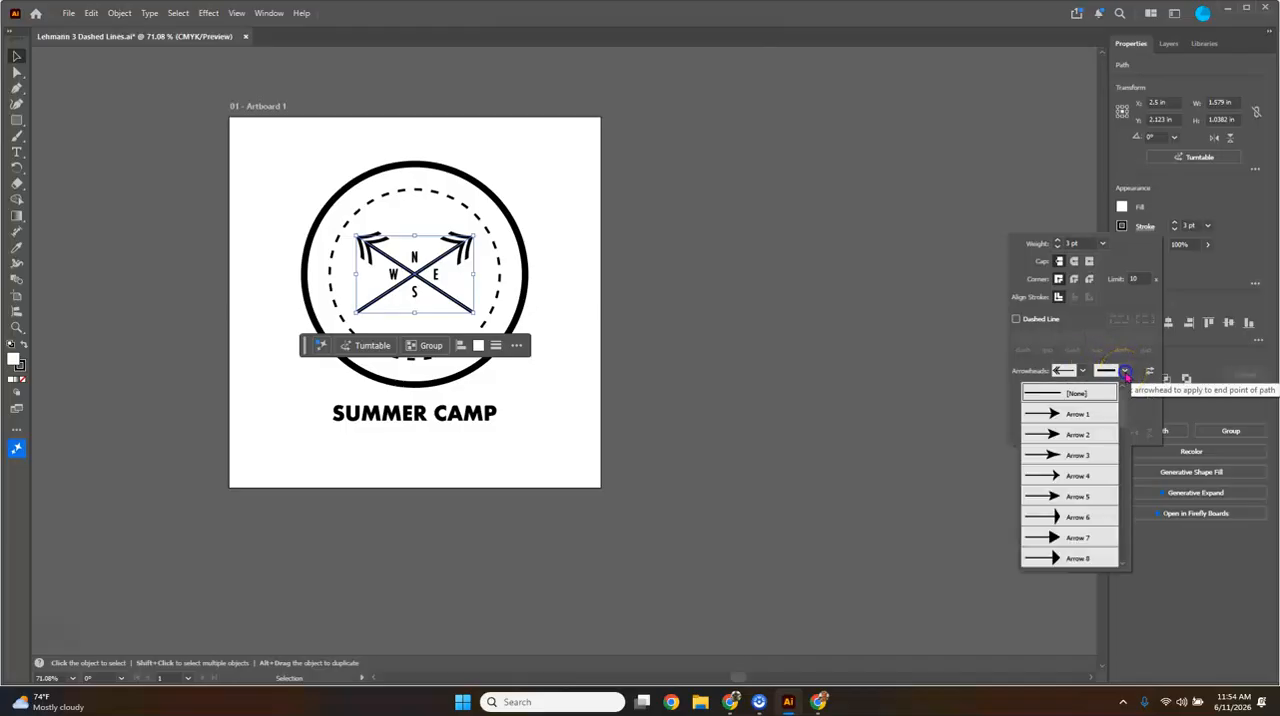
pyautogui.scroll(-3, 1076, 458)
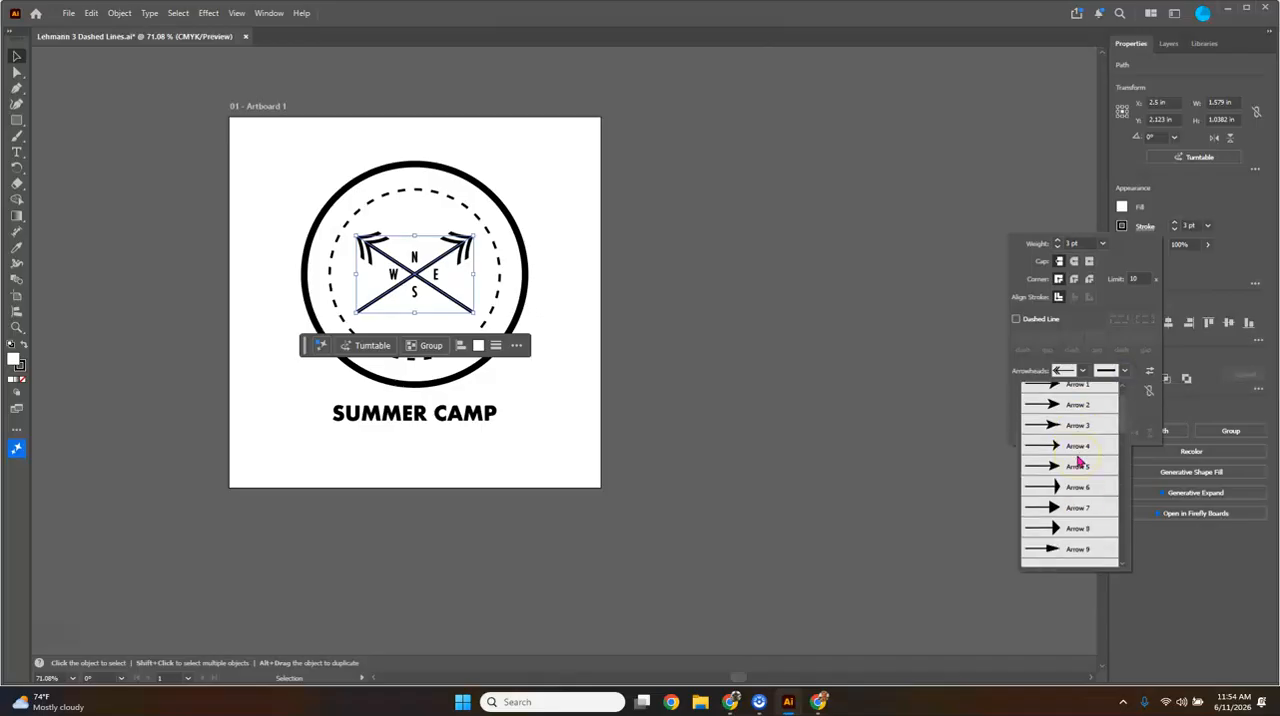
pyautogui.scroll(-7, 1078, 459)
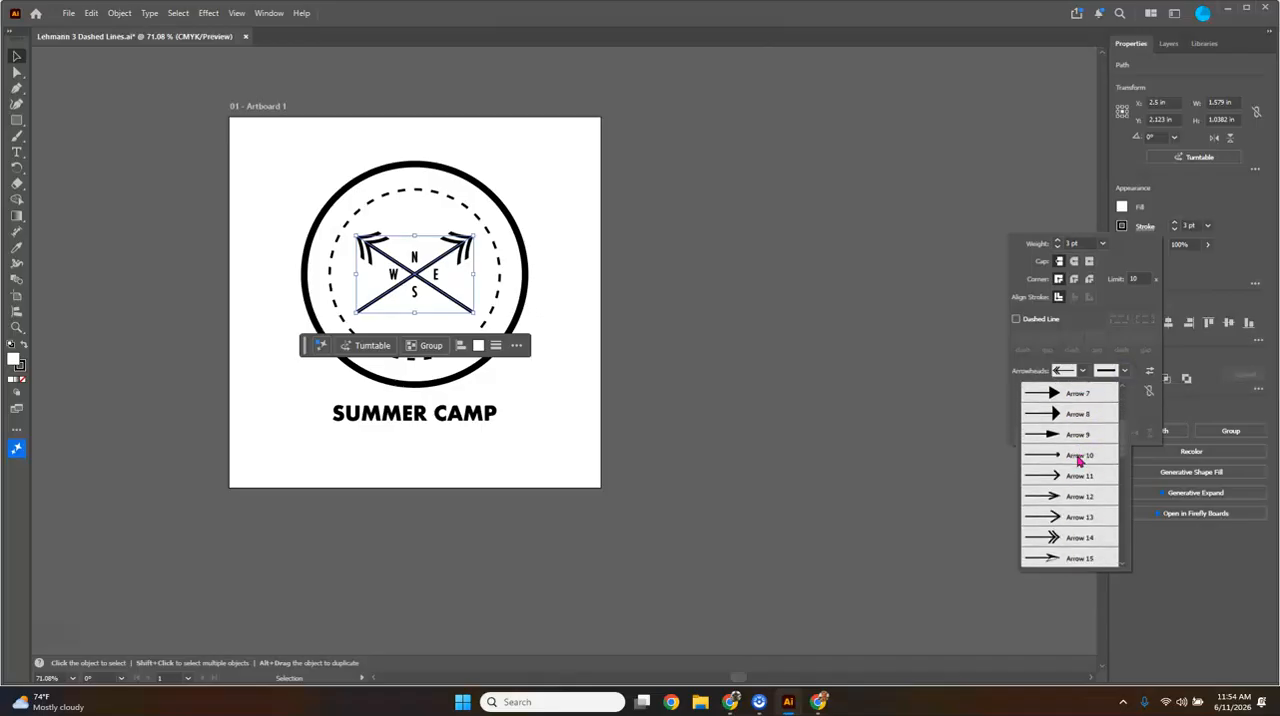
pyautogui.scroll(-5, 1078, 459)
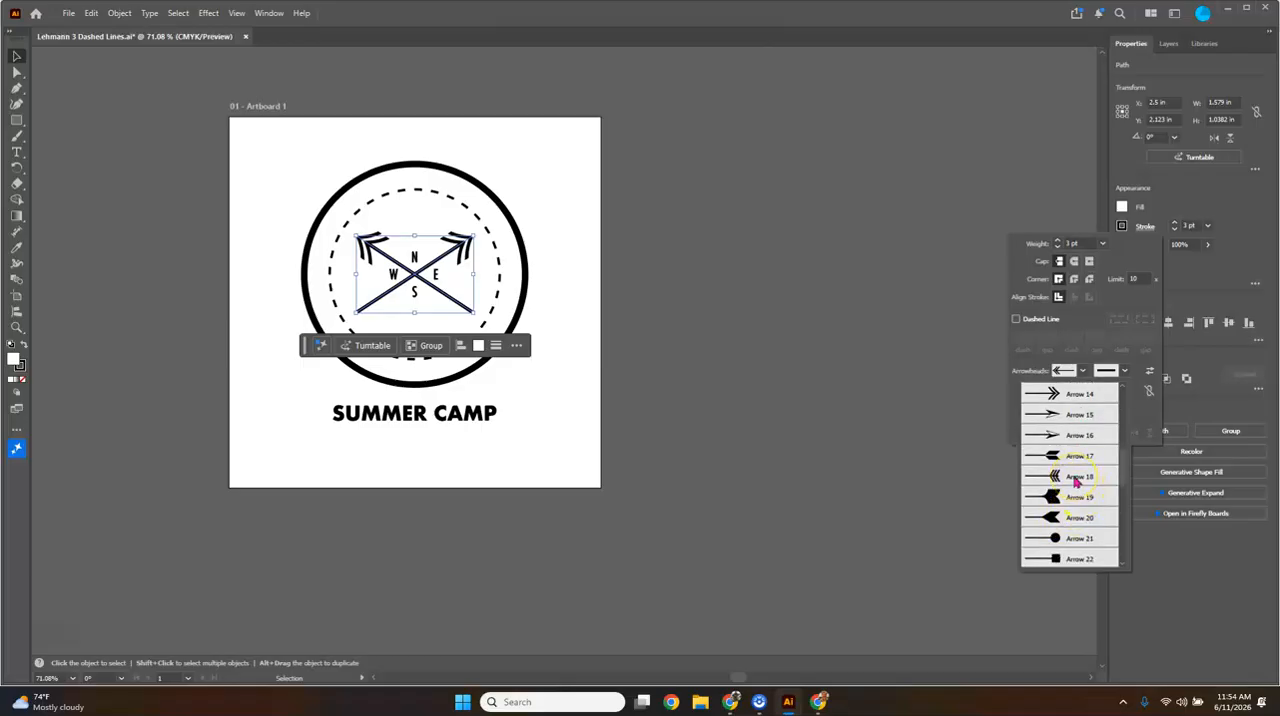
pyautogui.click(1075, 481)
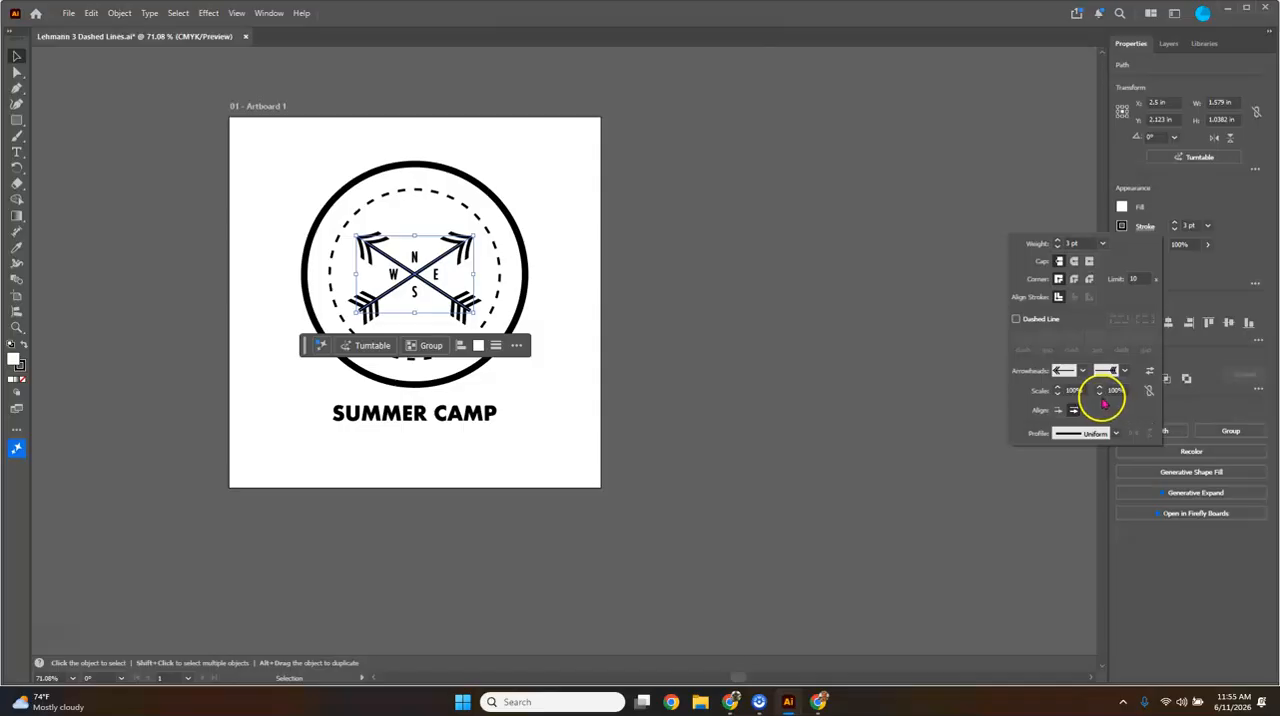
# - Swap the start and end arrowheads of the crossing lines back and forth, restoring their original direction
pyautogui.click(1150, 375)
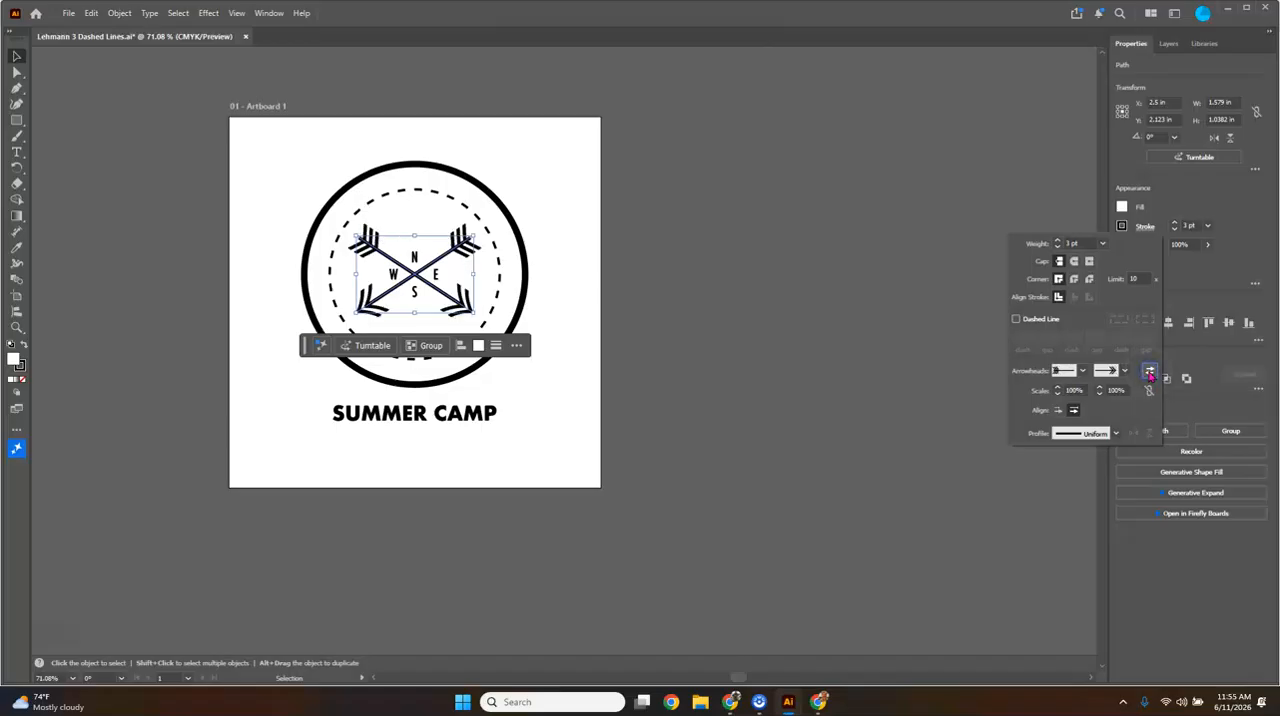
pyautogui.click(1150, 373)
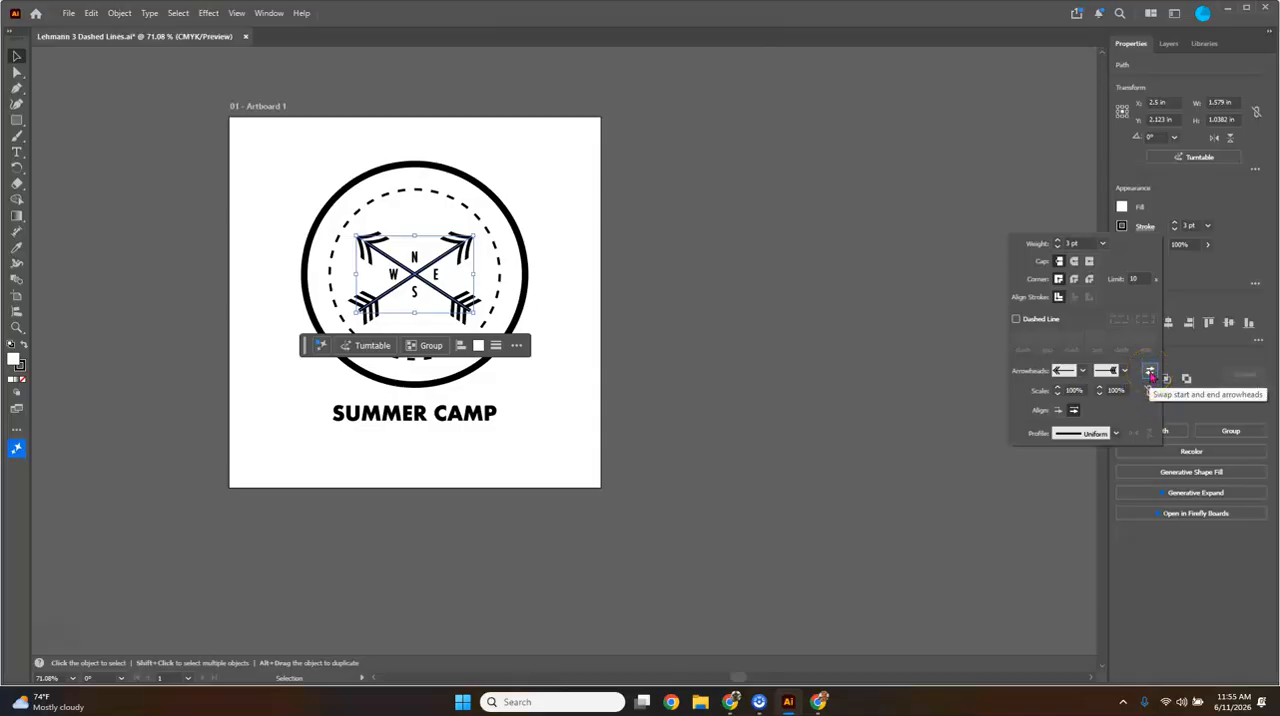
pyautogui.click(1150, 373)
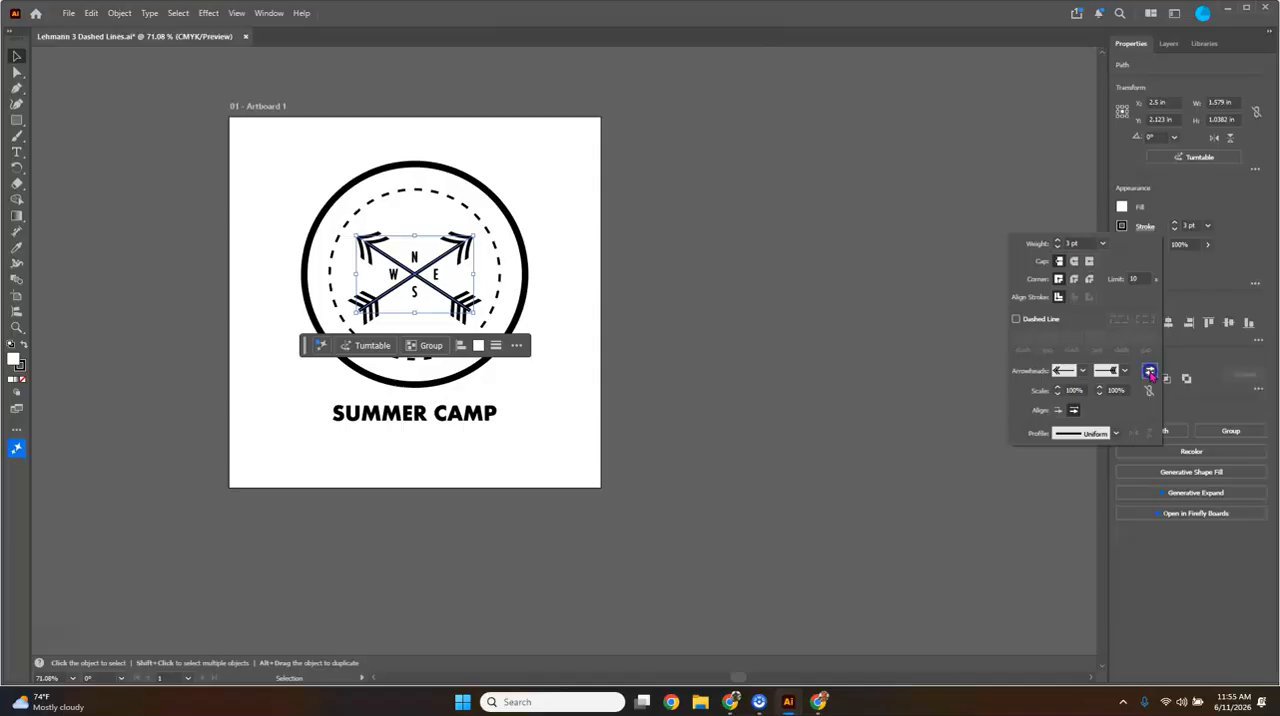
pyautogui.click(1150, 373)
pyautogui.click(1150, 373)
pyautogui.click(1150, 373)
# - Deselect the crossed arrows and save the document under its existing name
pyautogui.click(914, 366)
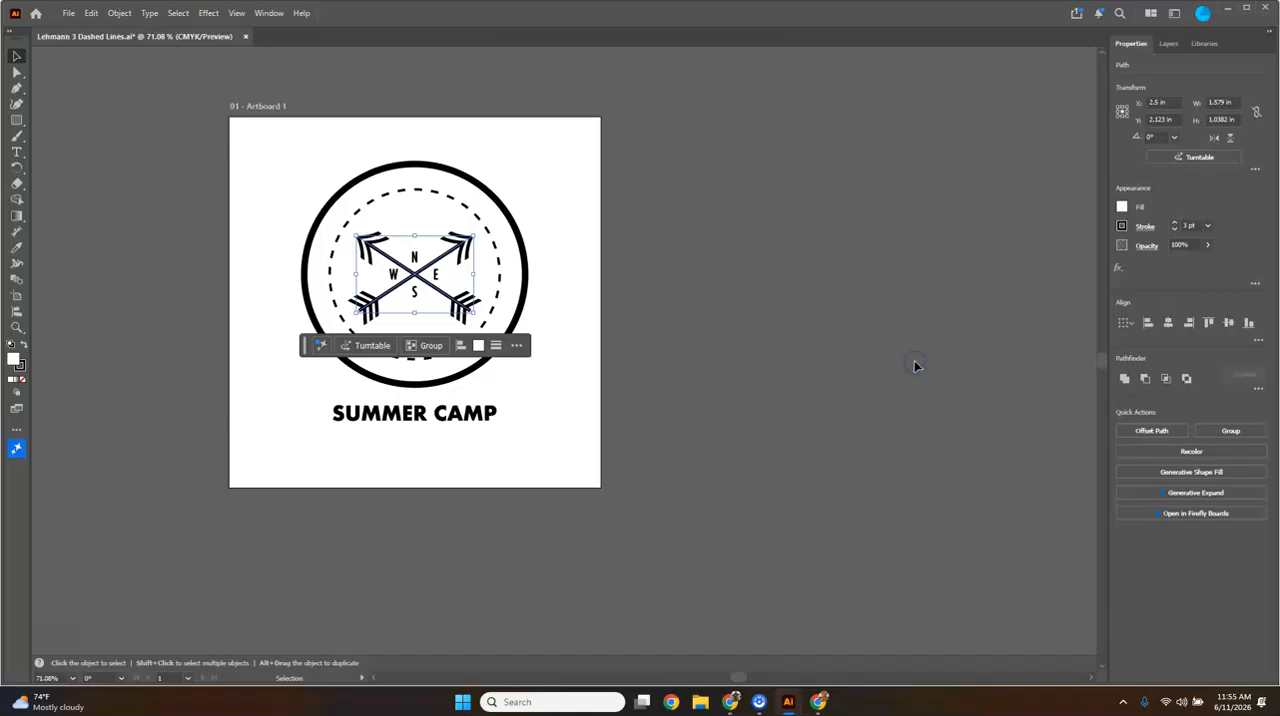
pyautogui.click(576, 353)
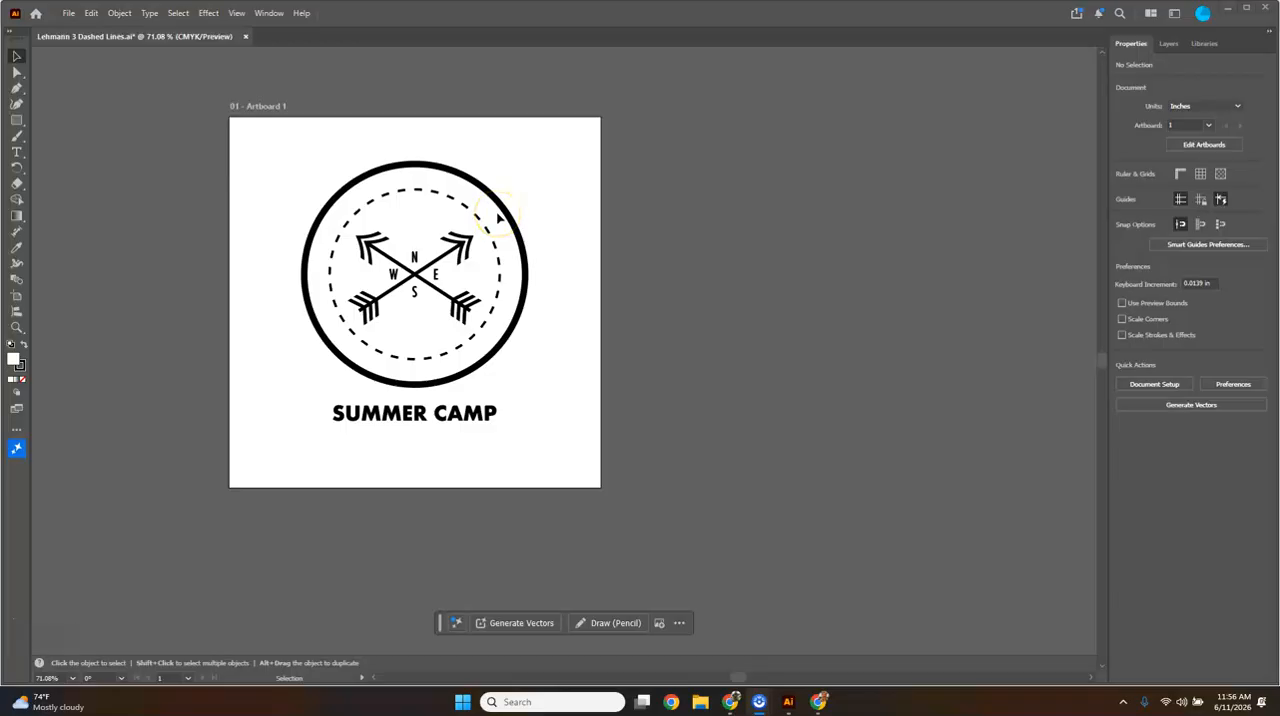
pyautogui.click(66, 13)
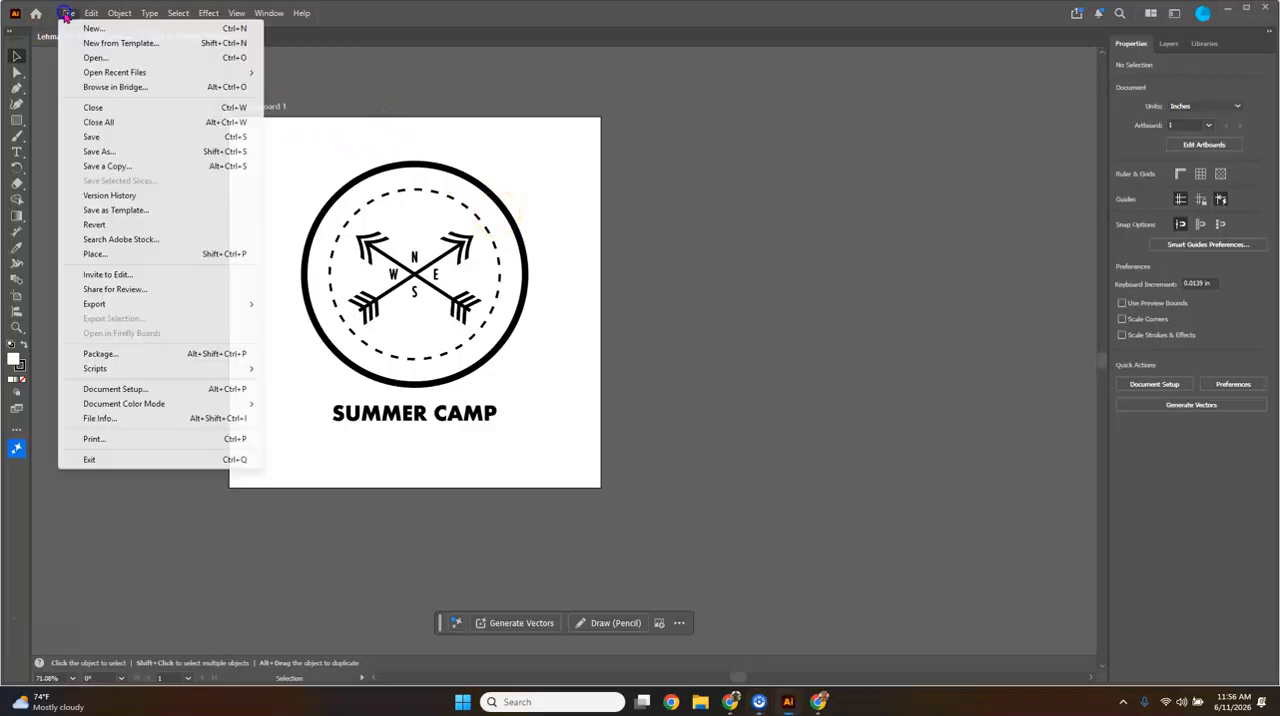
pyautogui.click(95, 137)
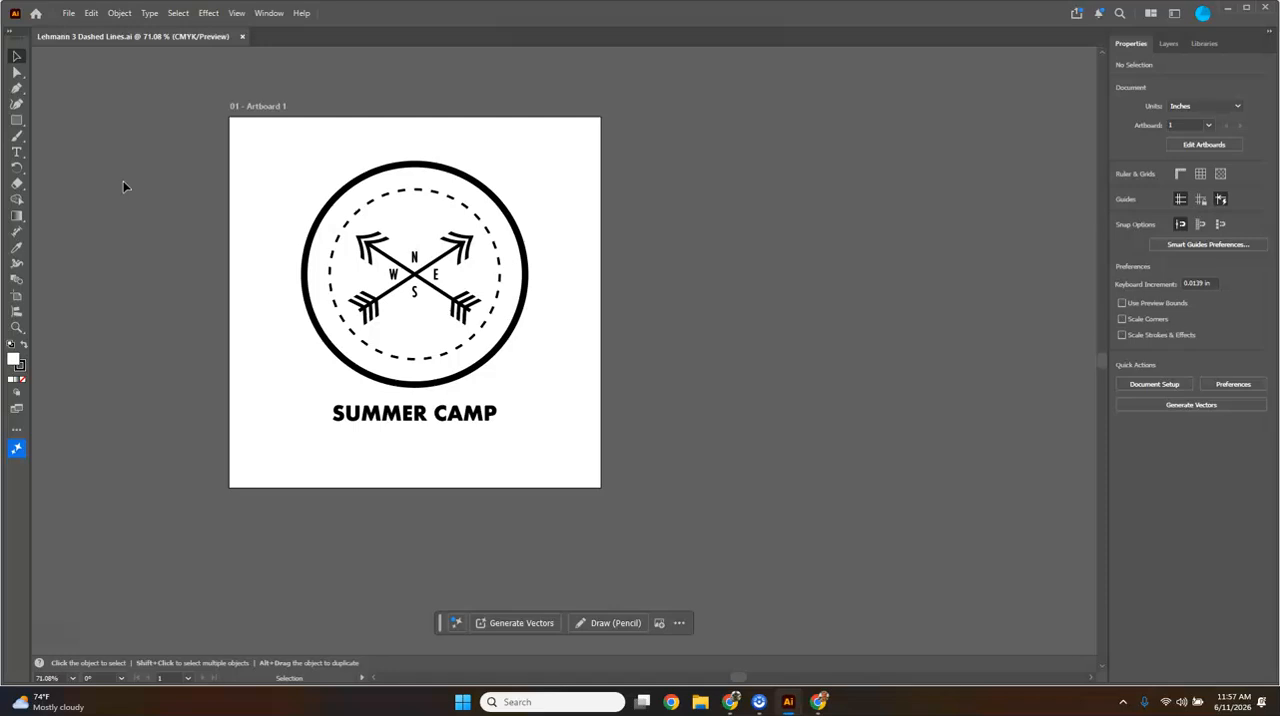
# - Capture a rectangular screenshot of the whole artboard with the finished Summer Camp badge
pyautogui.press('super+shift+s')
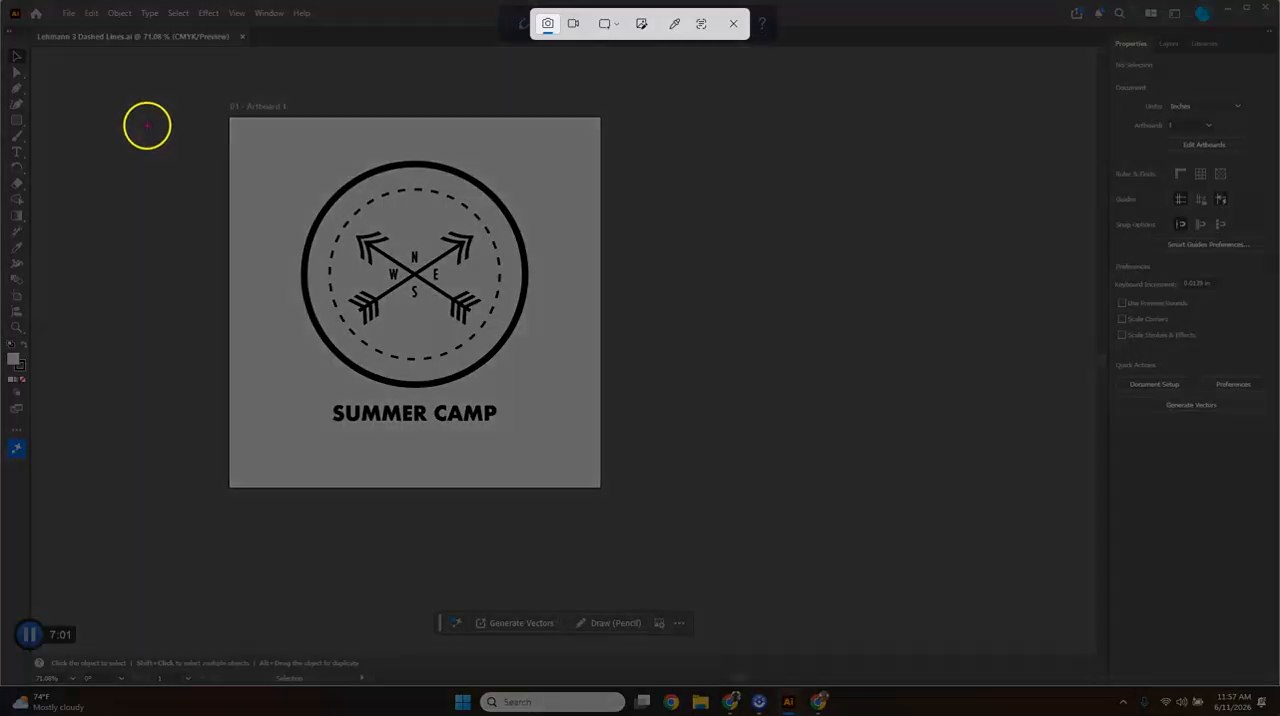
pyautogui.moveTo(127, 57); pyautogui.dragTo(727, 565)
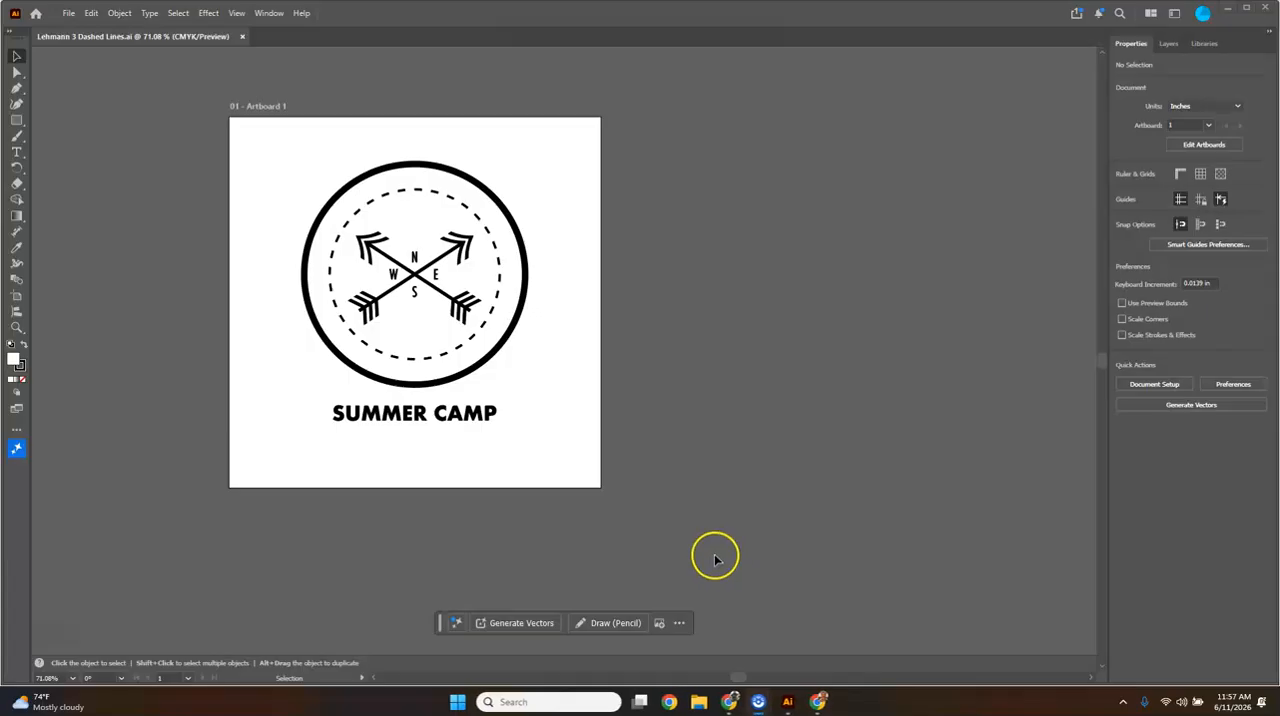